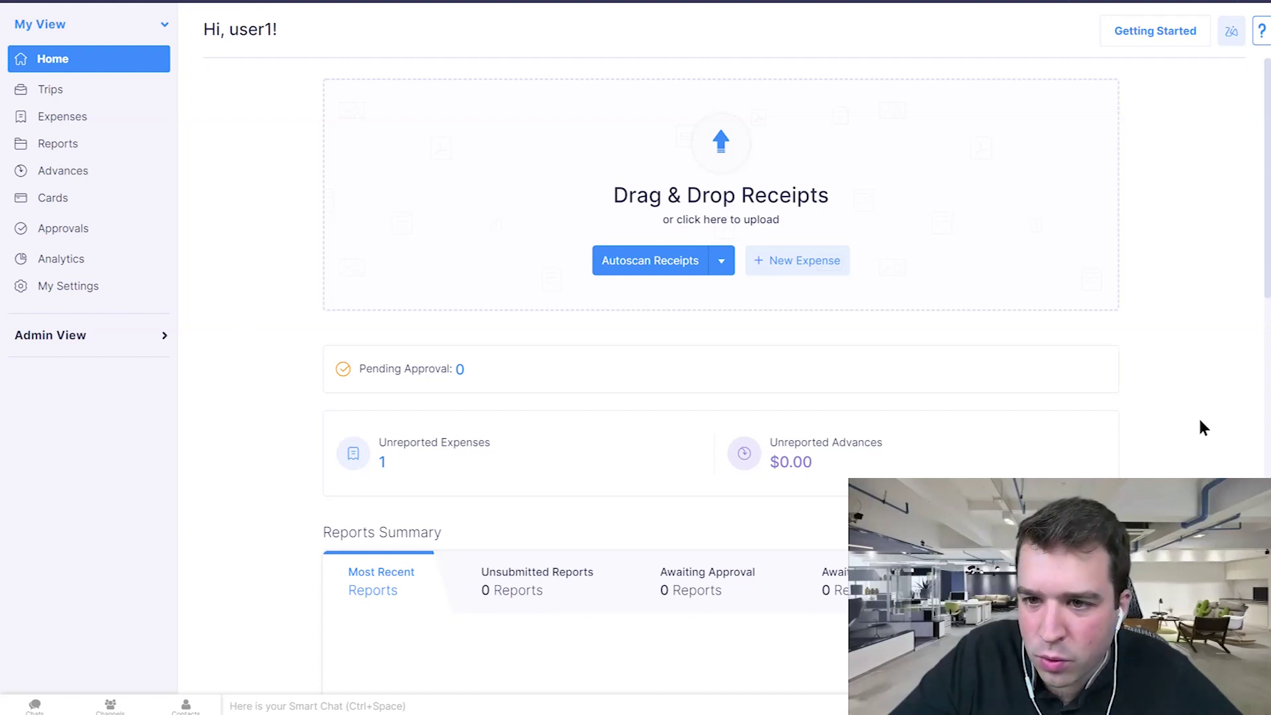
# Switch to Admin View and open the Settings page
pyautogui.click(132, 336)
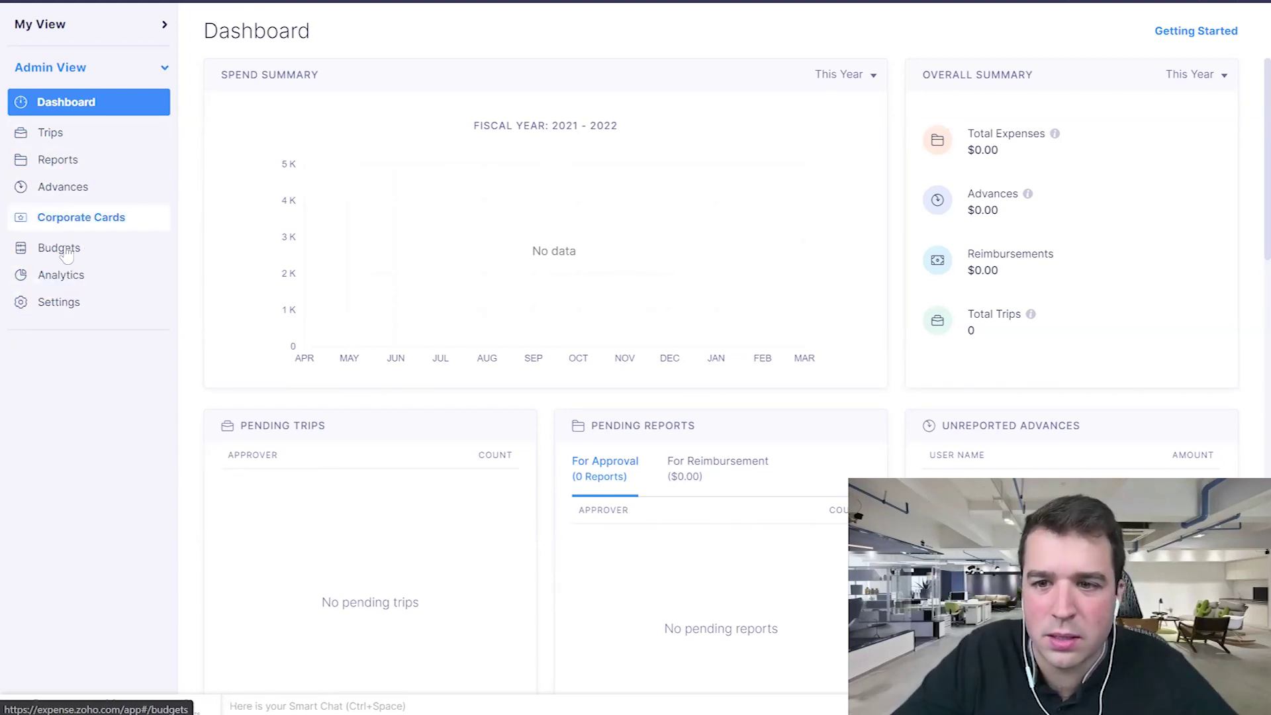
pyautogui.click(71, 309)
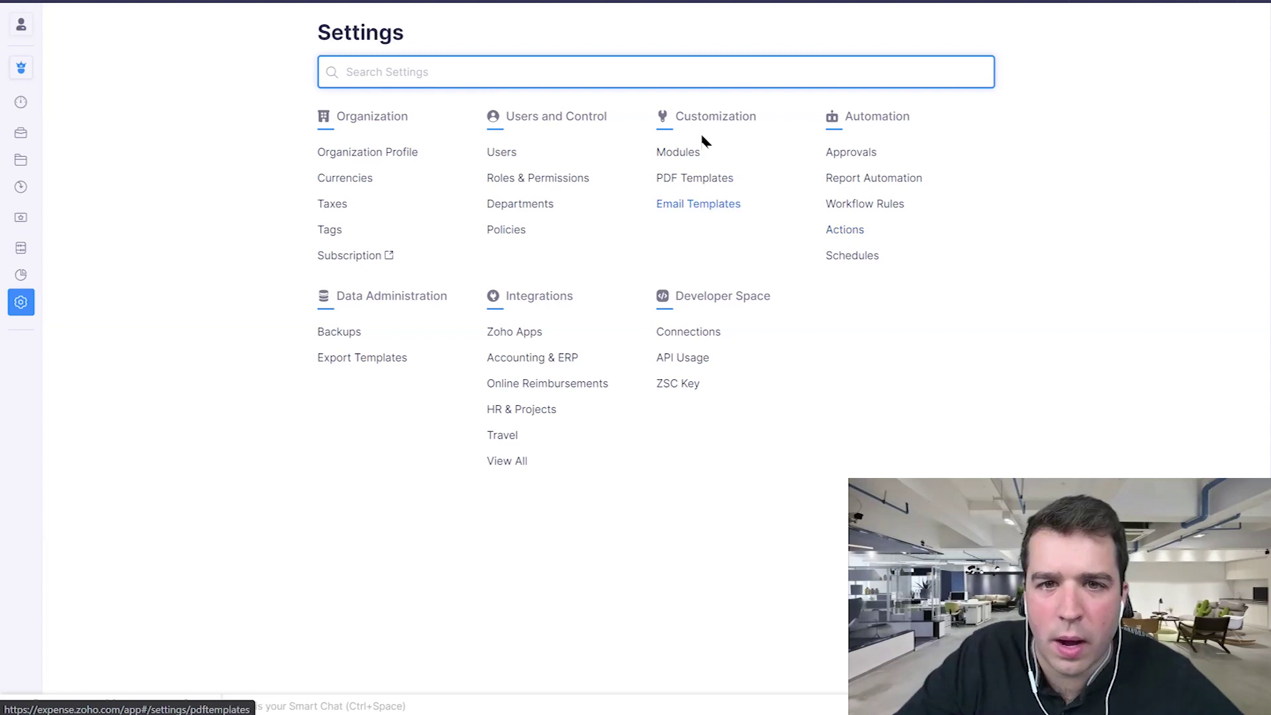
# Under Customization > Modules, view the Trips settings and the Expenses preferences and fields
pyautogui.click(686, 155)
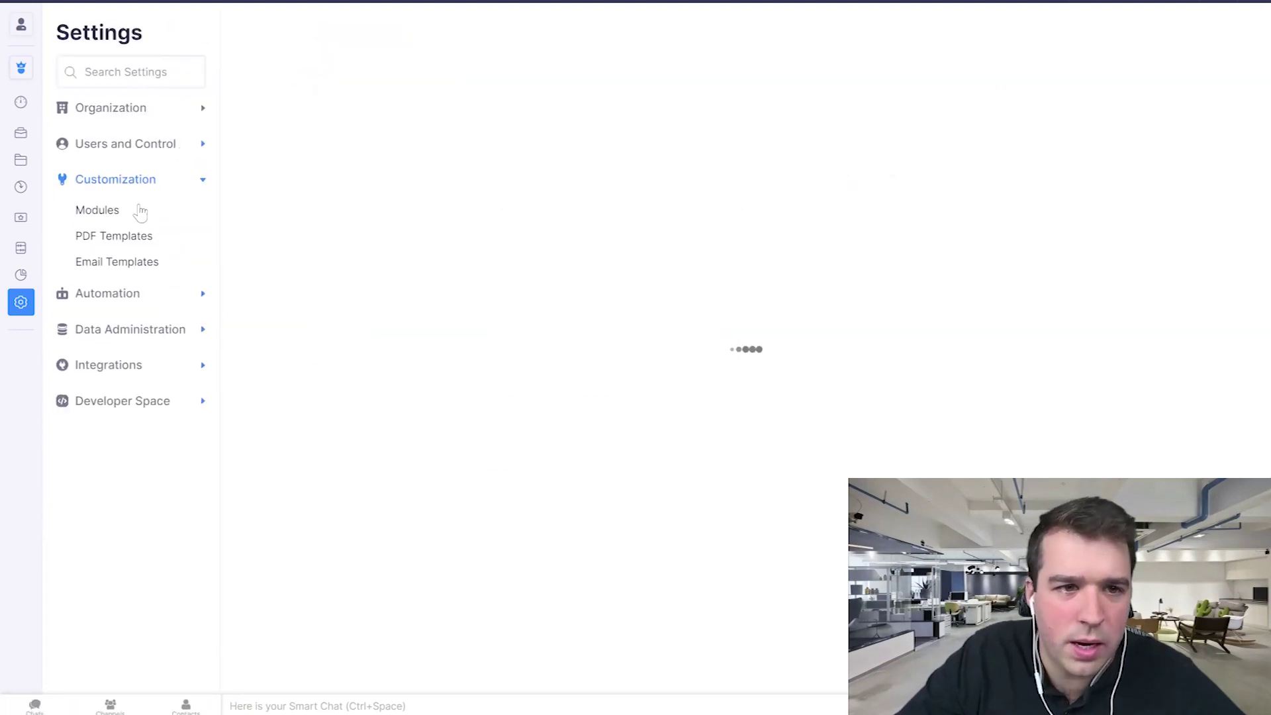
pyautogui.click(140, 210)
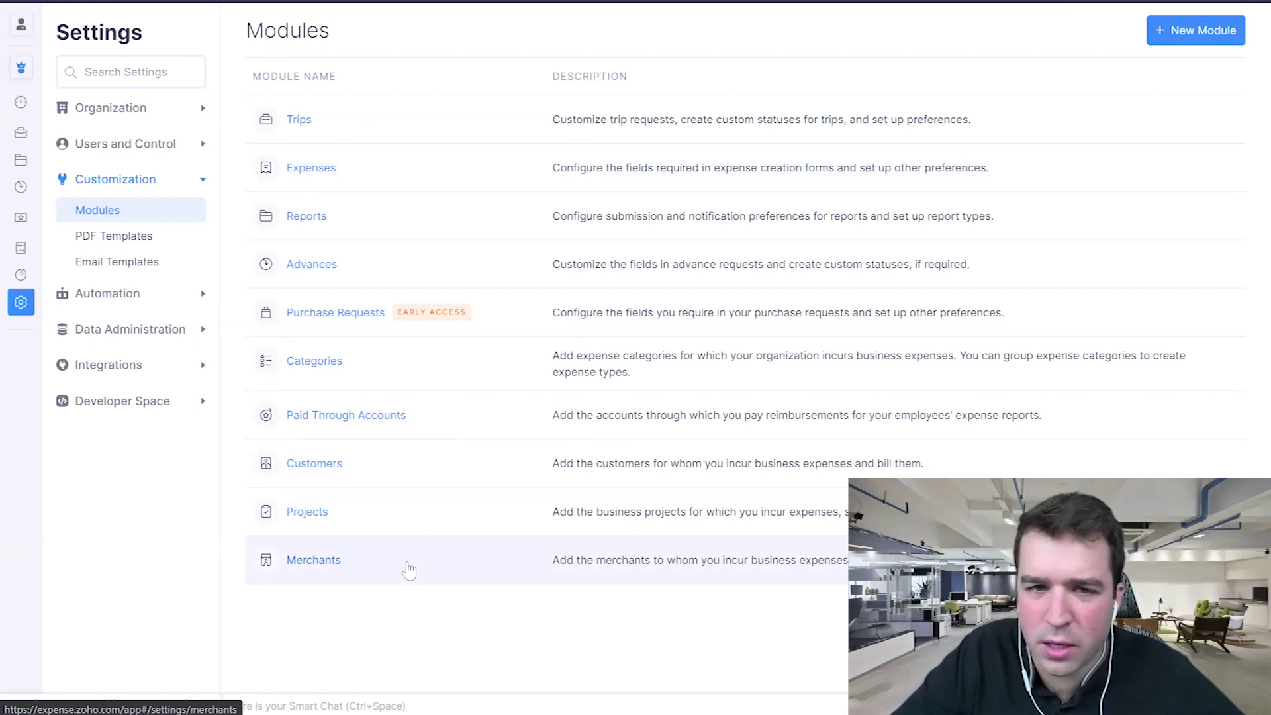
pyautogui.click(334, 130)
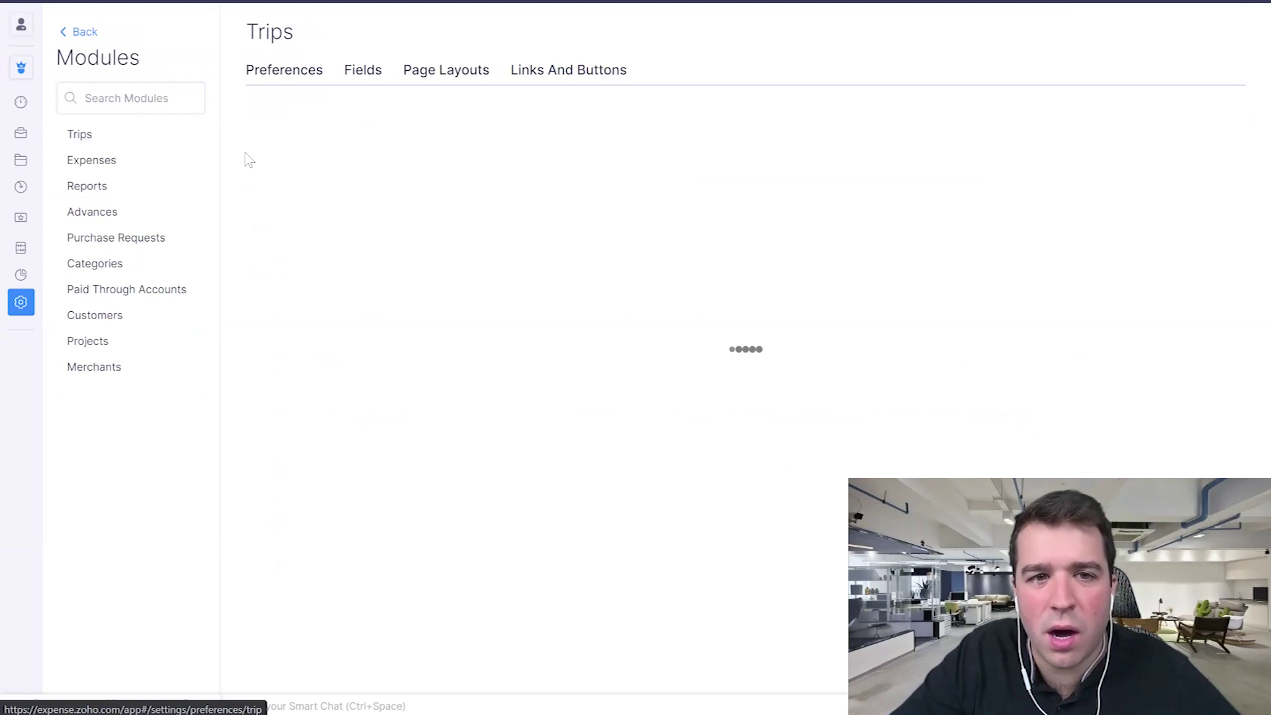
pyautogui.click(145, 164)
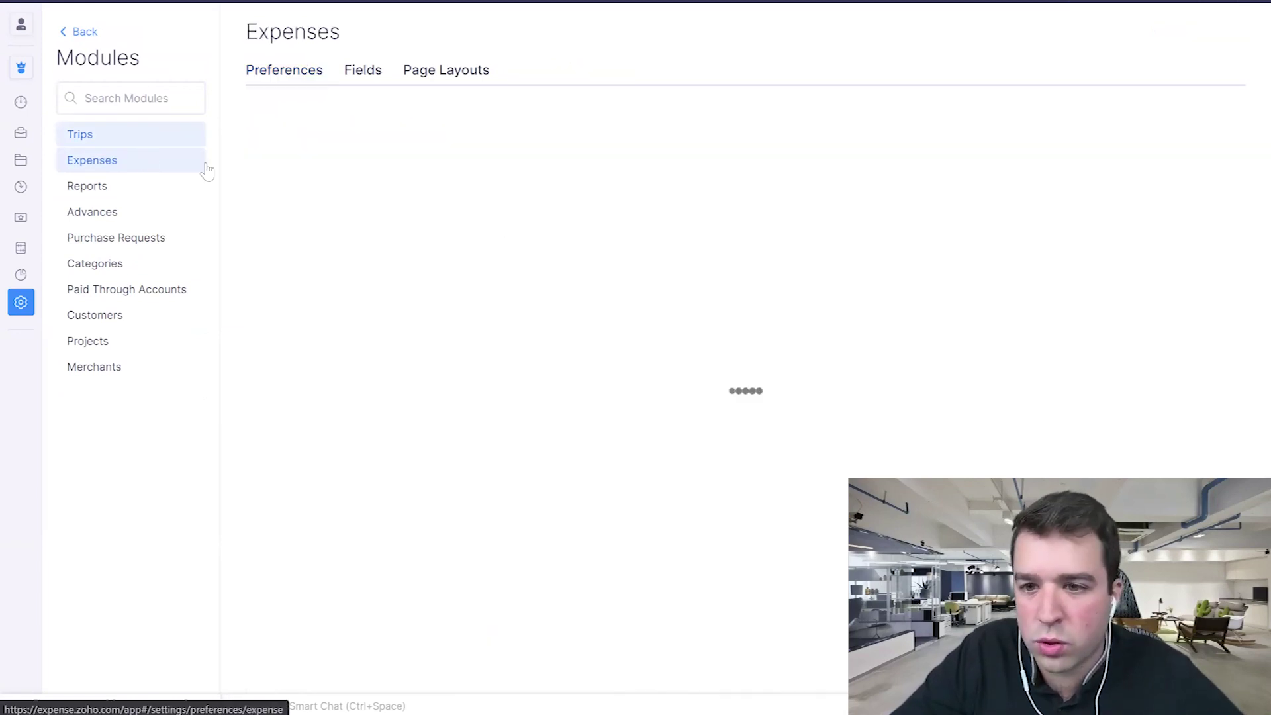
pyautogui.click(362, 71)
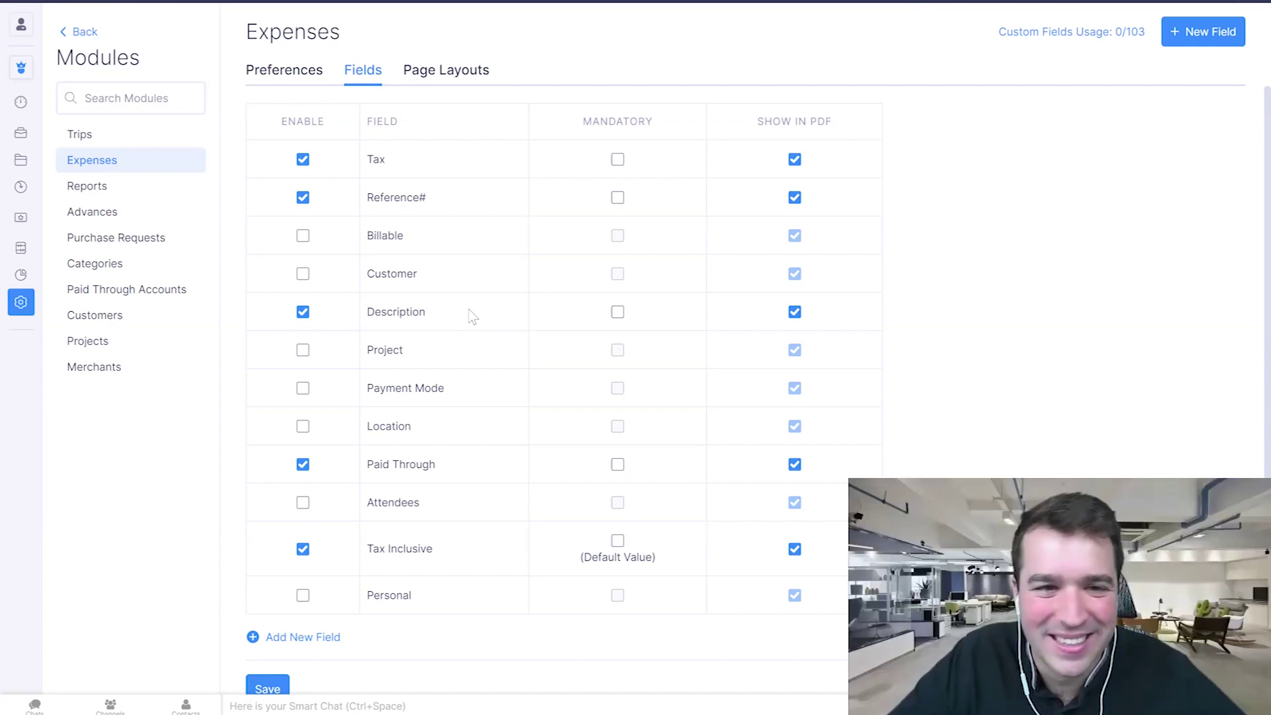
# Review the Trips and Reports module settings, then return to the My View Home page
pyautogui.click(112, 135)
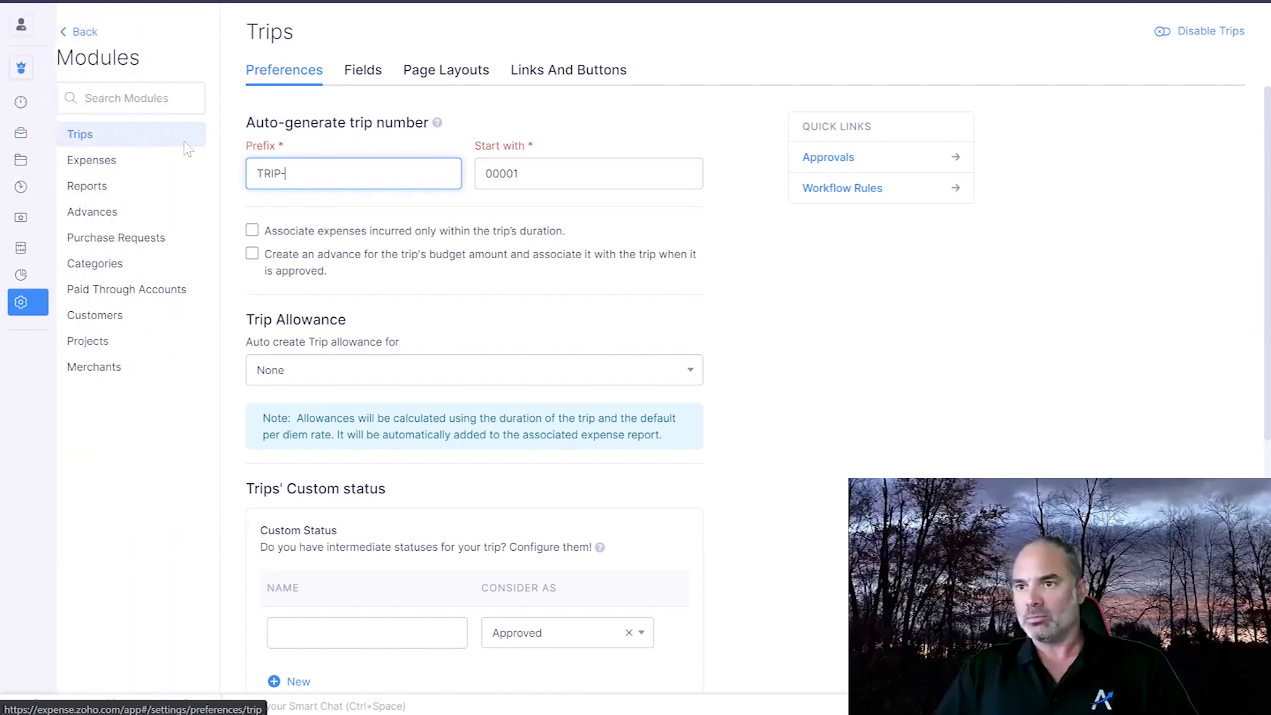
pyautogui.click(113, 187)
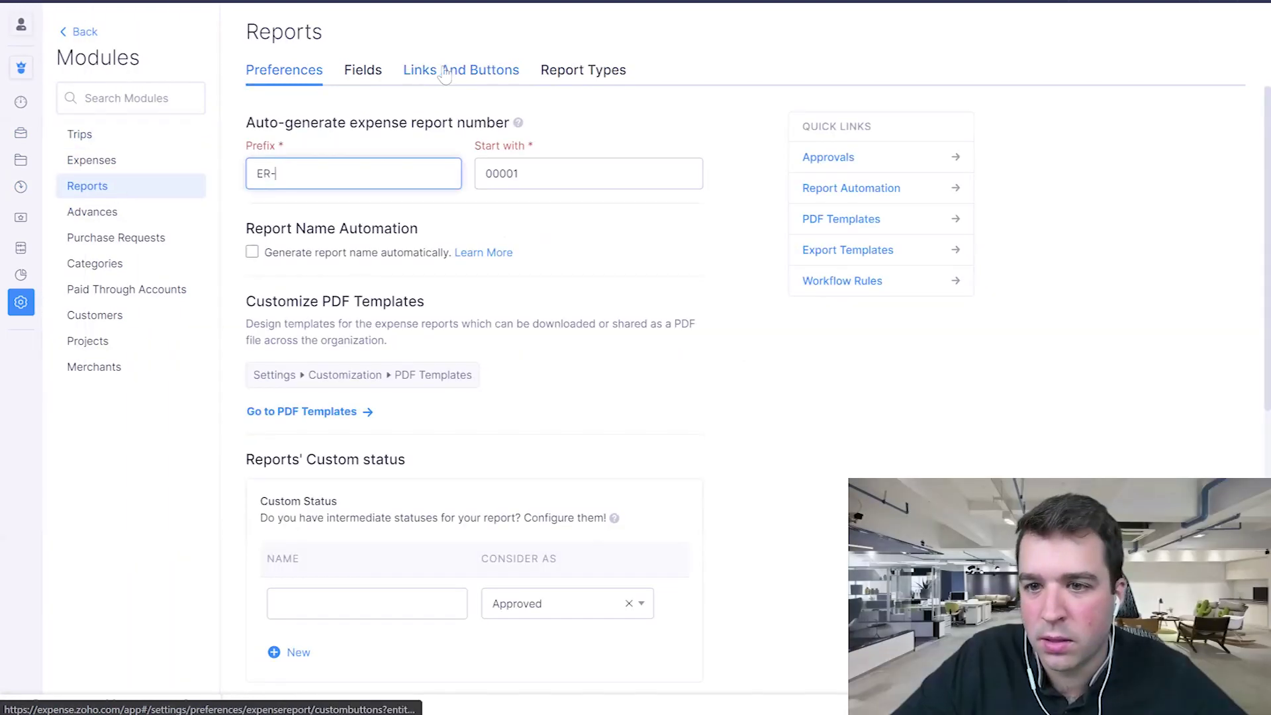
pyautogui.click(99, 160)
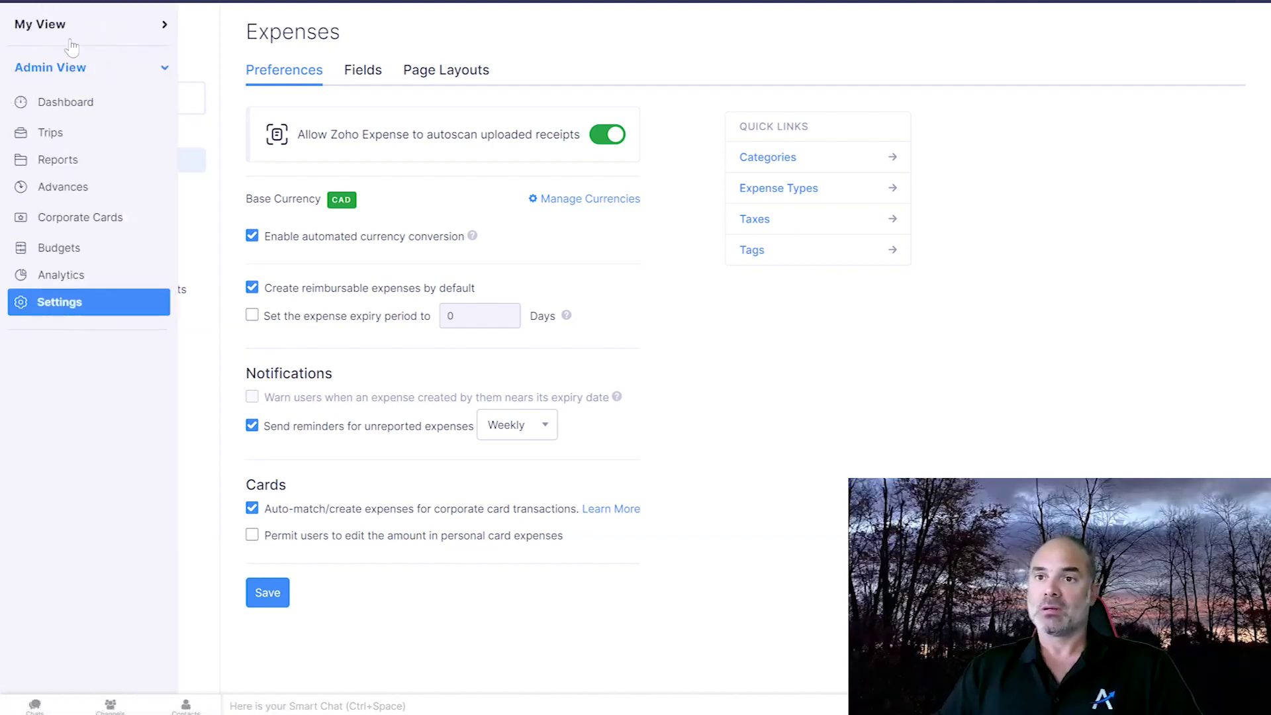
pyautogui.click(72, 30)
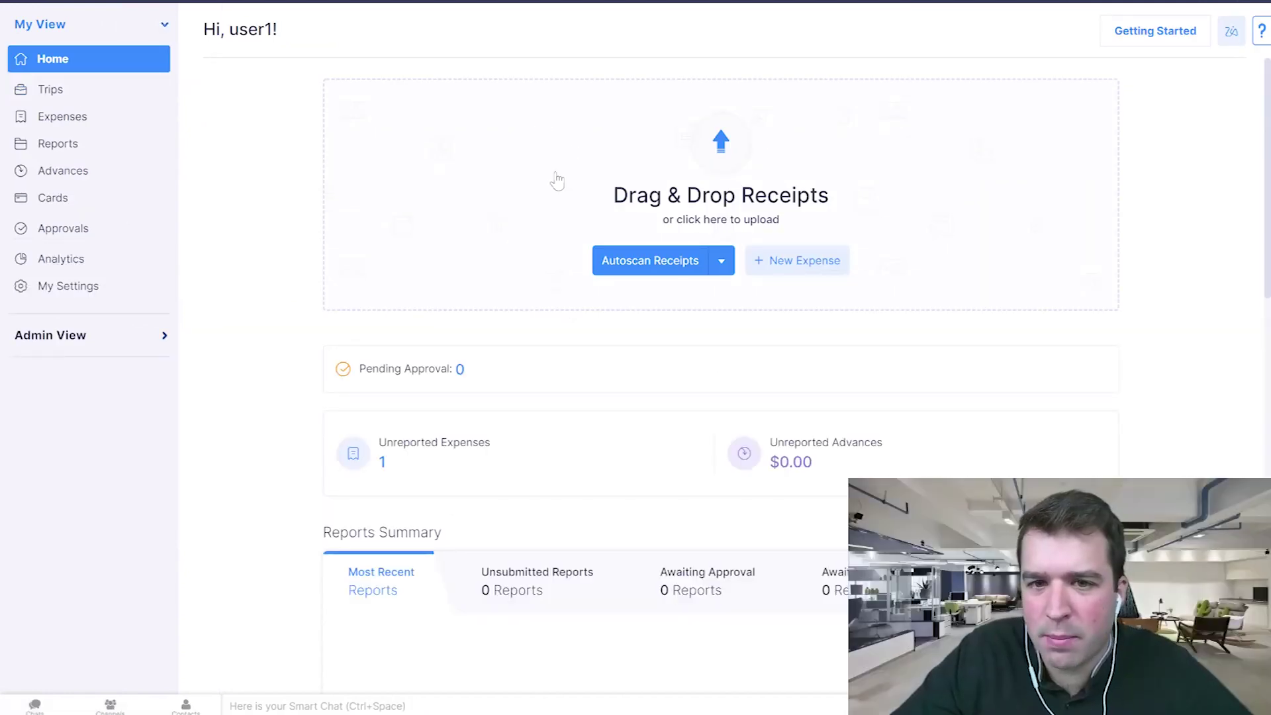
# List the unreported $431.48 receipt and check its Add To Report options without choosing one
pyautogui.click(380, 462)
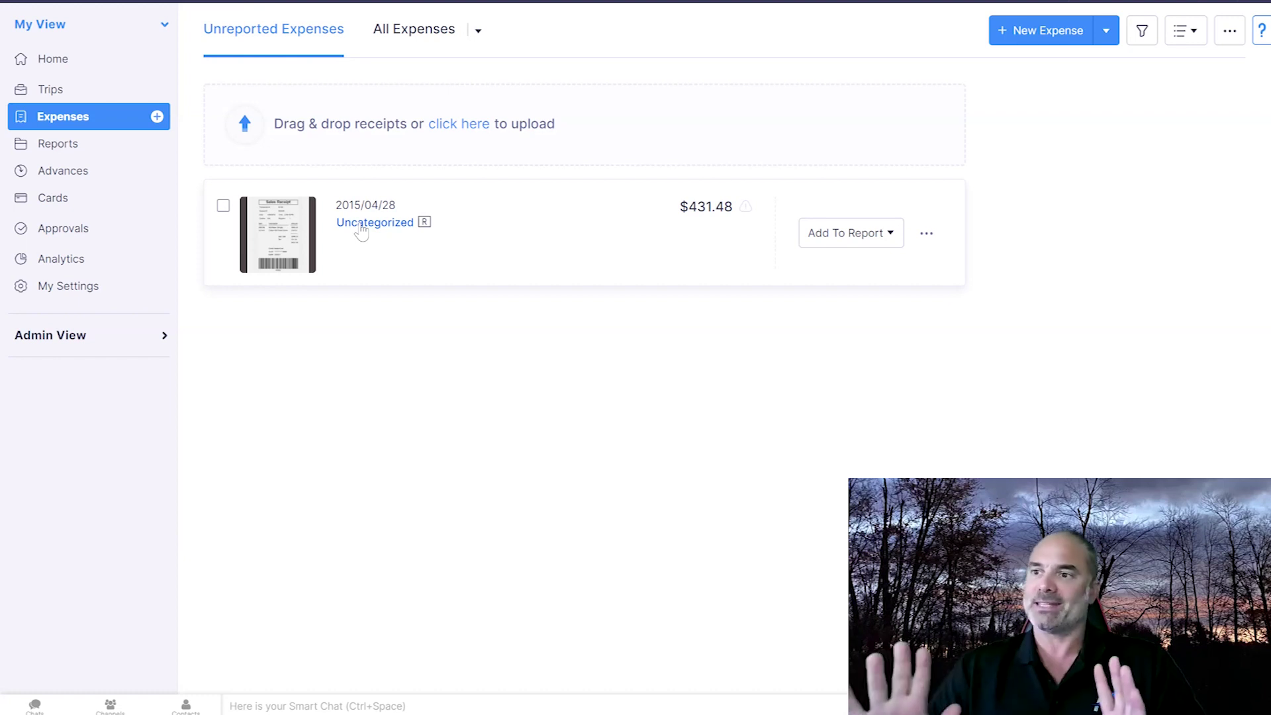
pyautogui.click(867, 243)
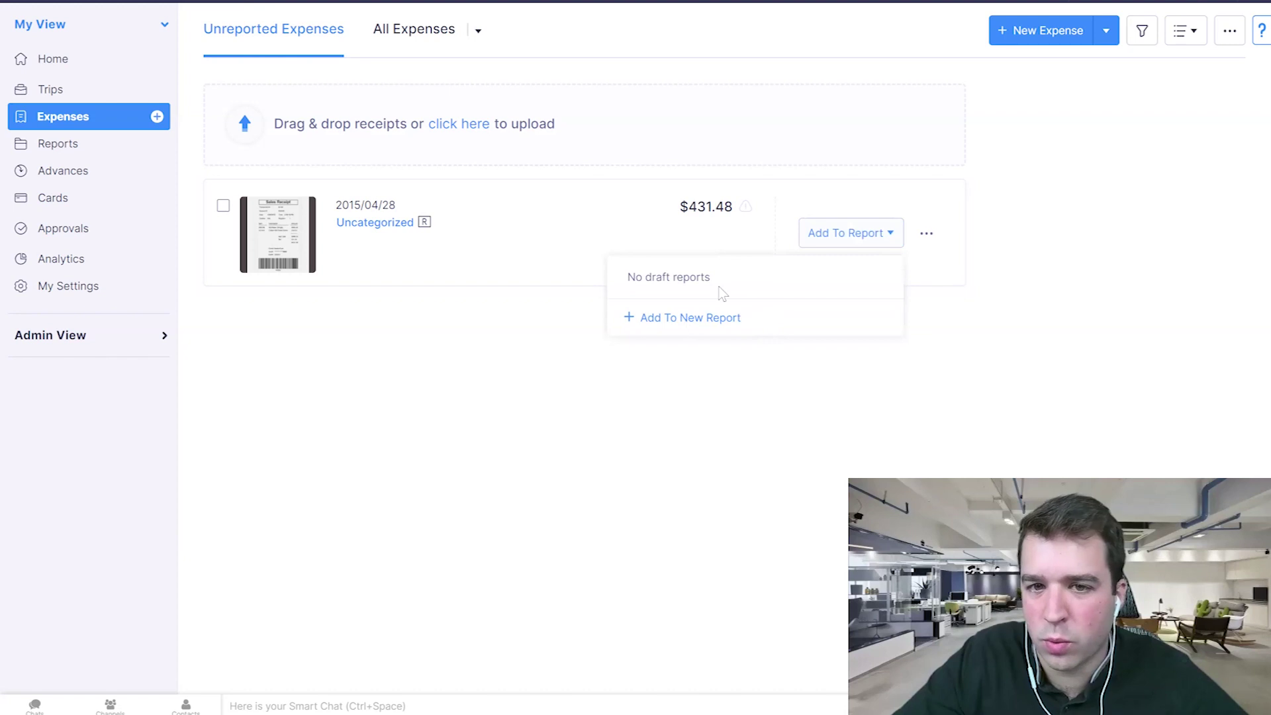
pyautogui.click(726, 436)
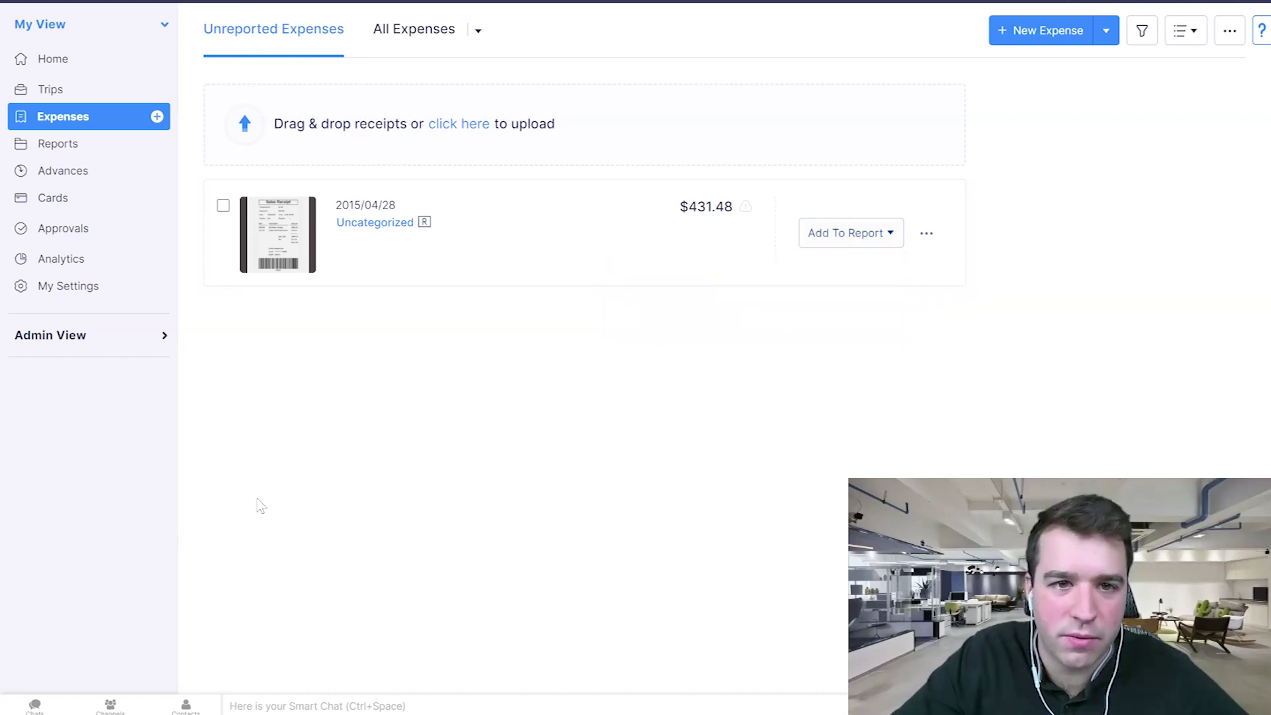
# Edit the $431.48 receipt expense and enter 'Sales Receipt' as the merchant
pyautogui.click(357, 223)
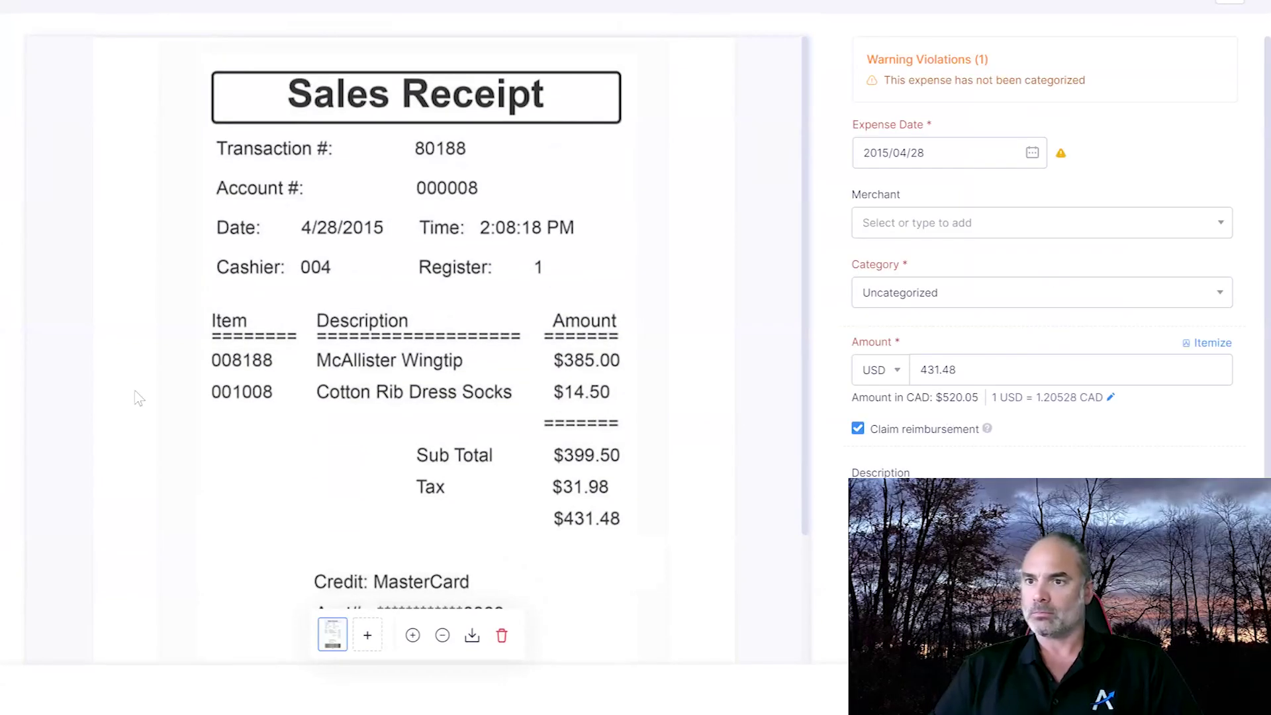
pyautogui.click(1043, 359)
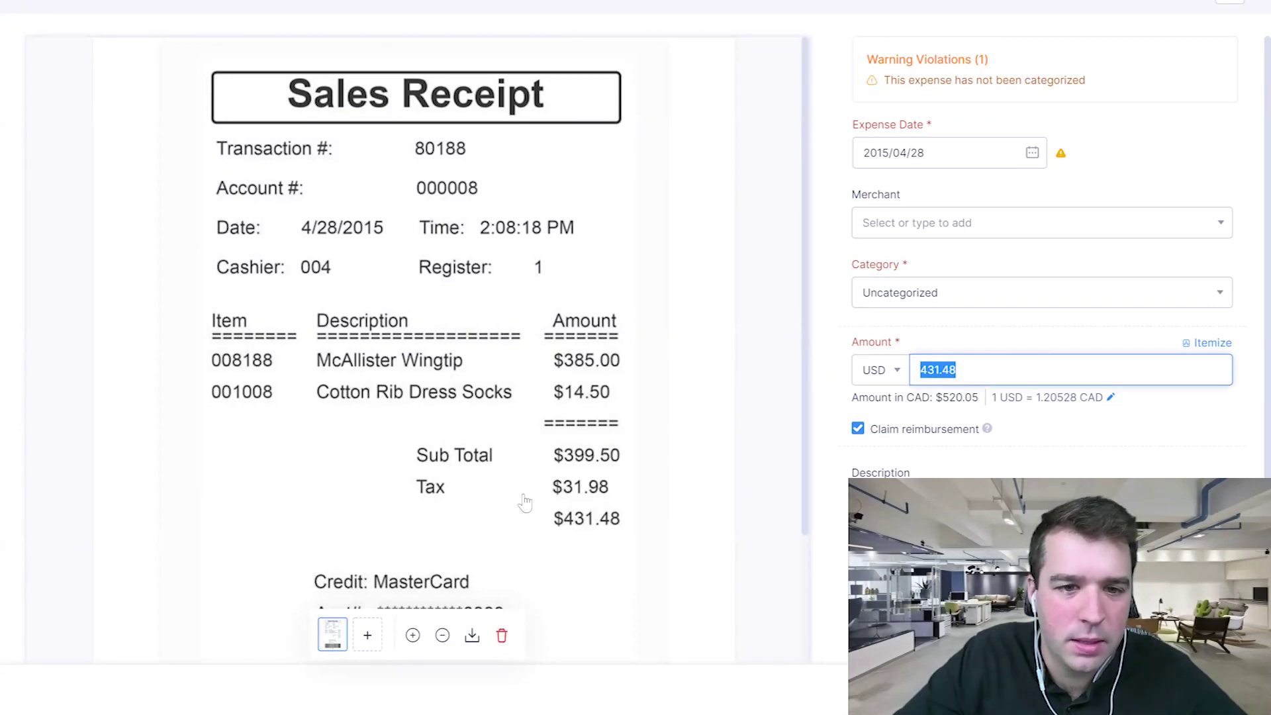
pyautogui.scroll(-3, 738, 321)
pyautogui.scroll(3, 718, 357)
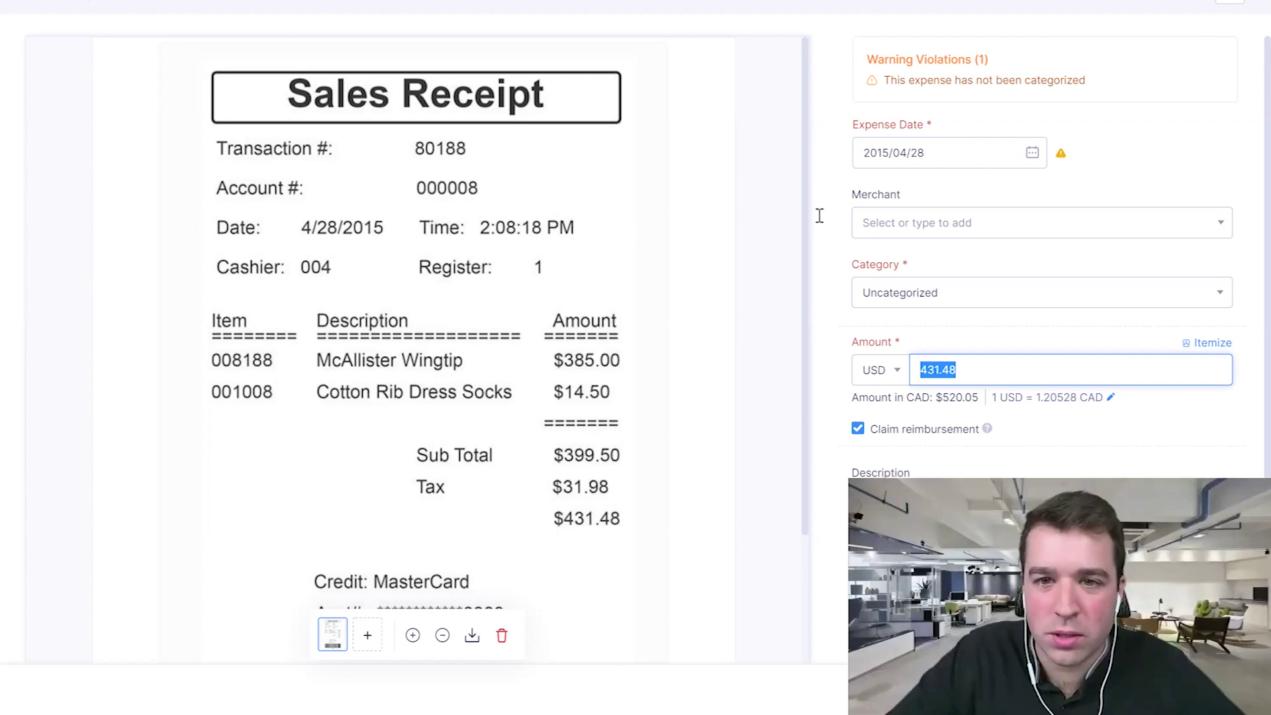
pyautogui.click(953, 218)
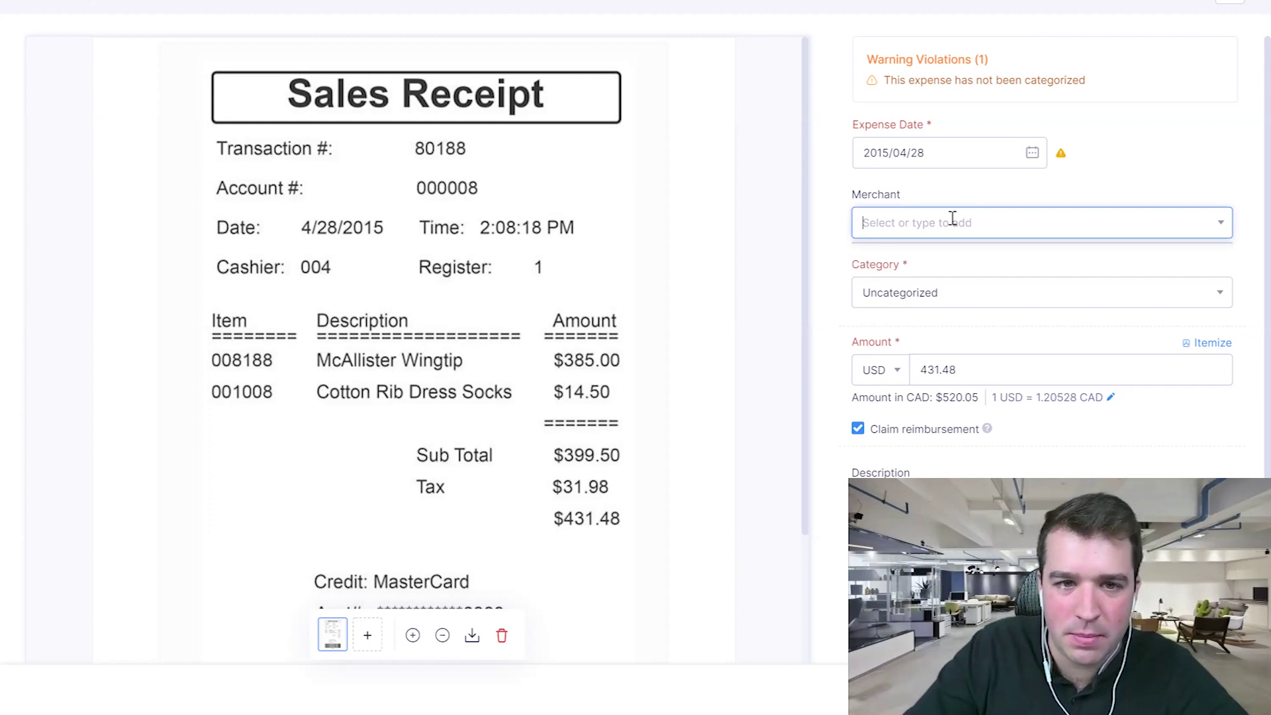
pyautogui.write('Sales')
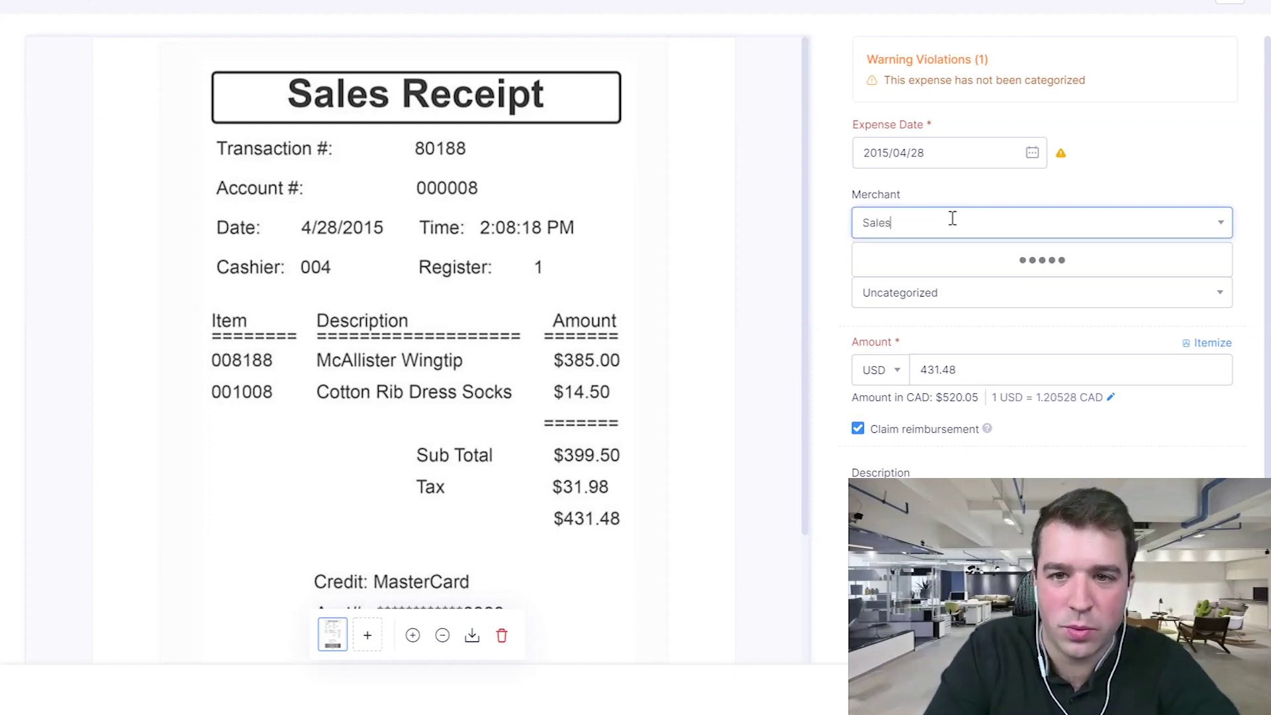
pyautogui.write(' Receipt')
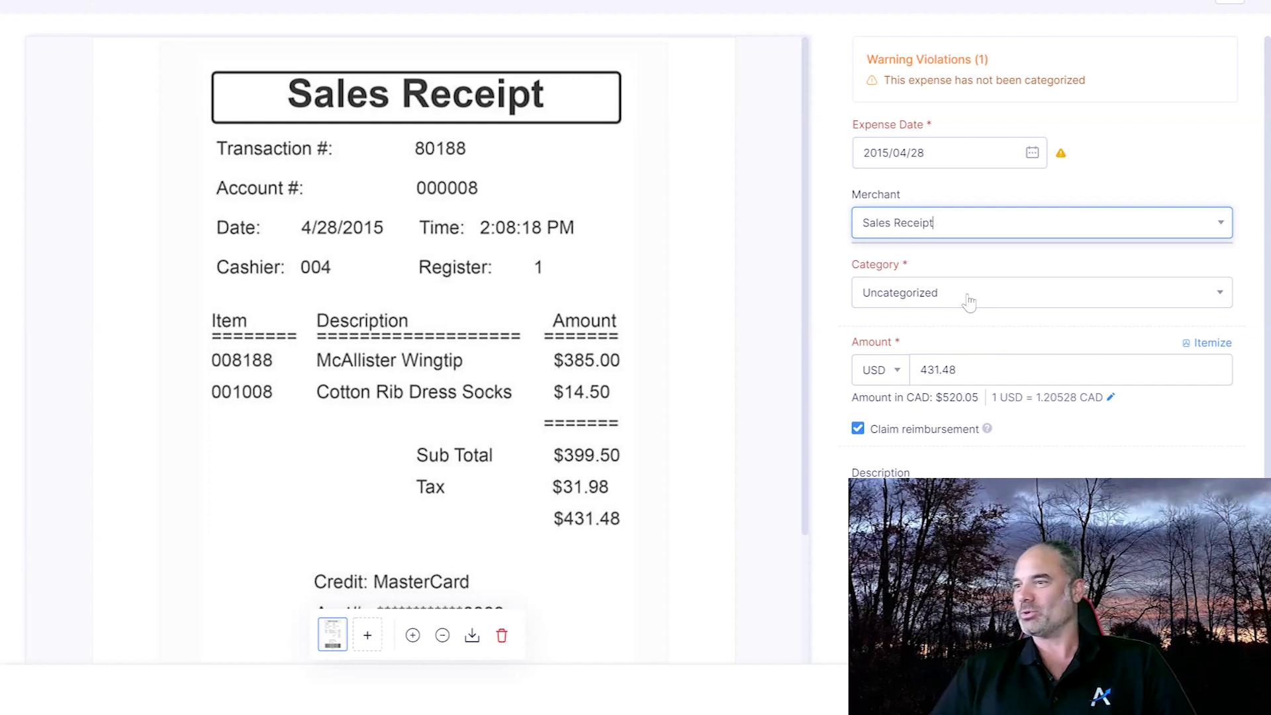
# Set the expense category to Other Expenses
pyautogui.rightClick(968, 301)
pyautogui.click(968, 296)
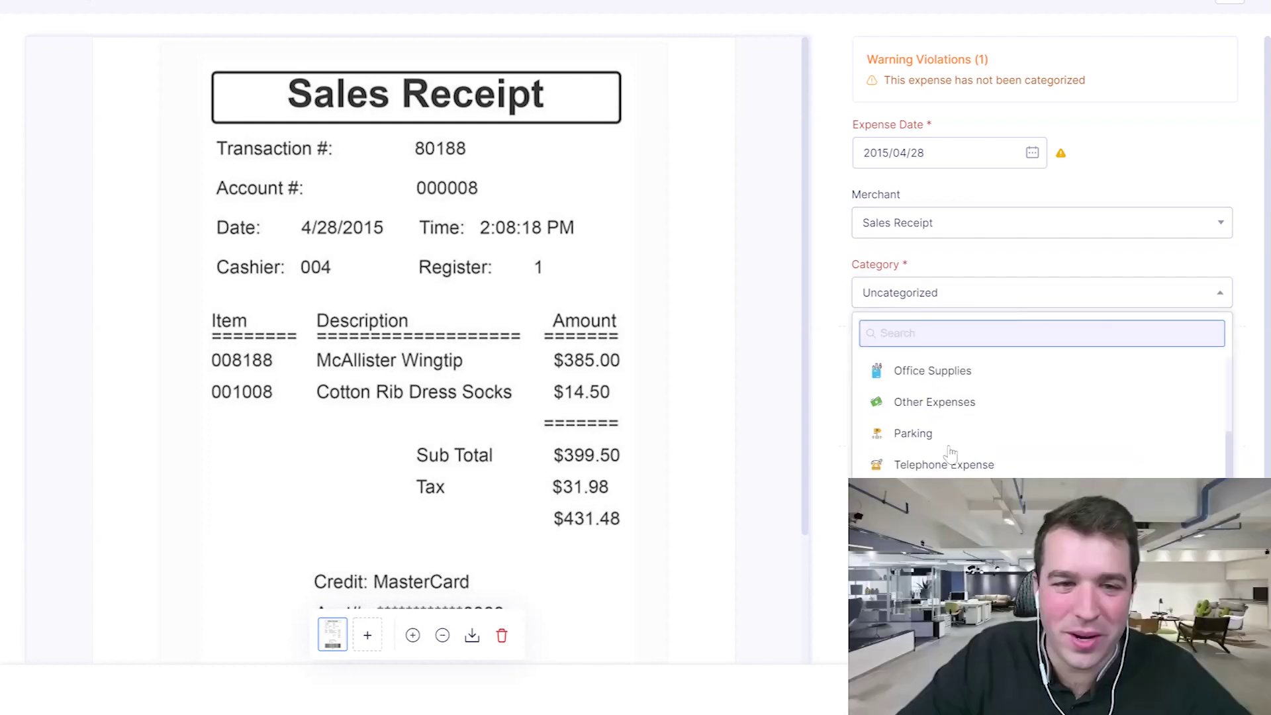
pyautogui.scroll(-1, 951, 453)
pyautogui.scroll(3, 964, 453)
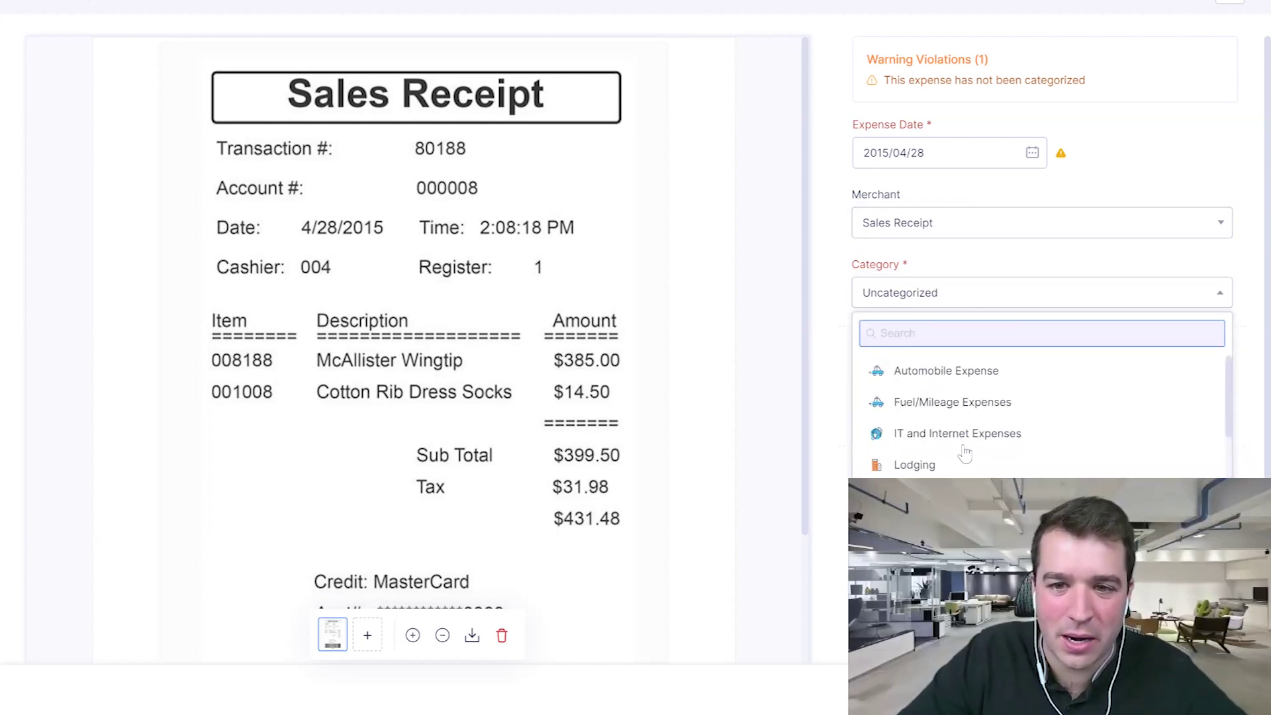
pyautogui.scroll(-3, 967, 446)
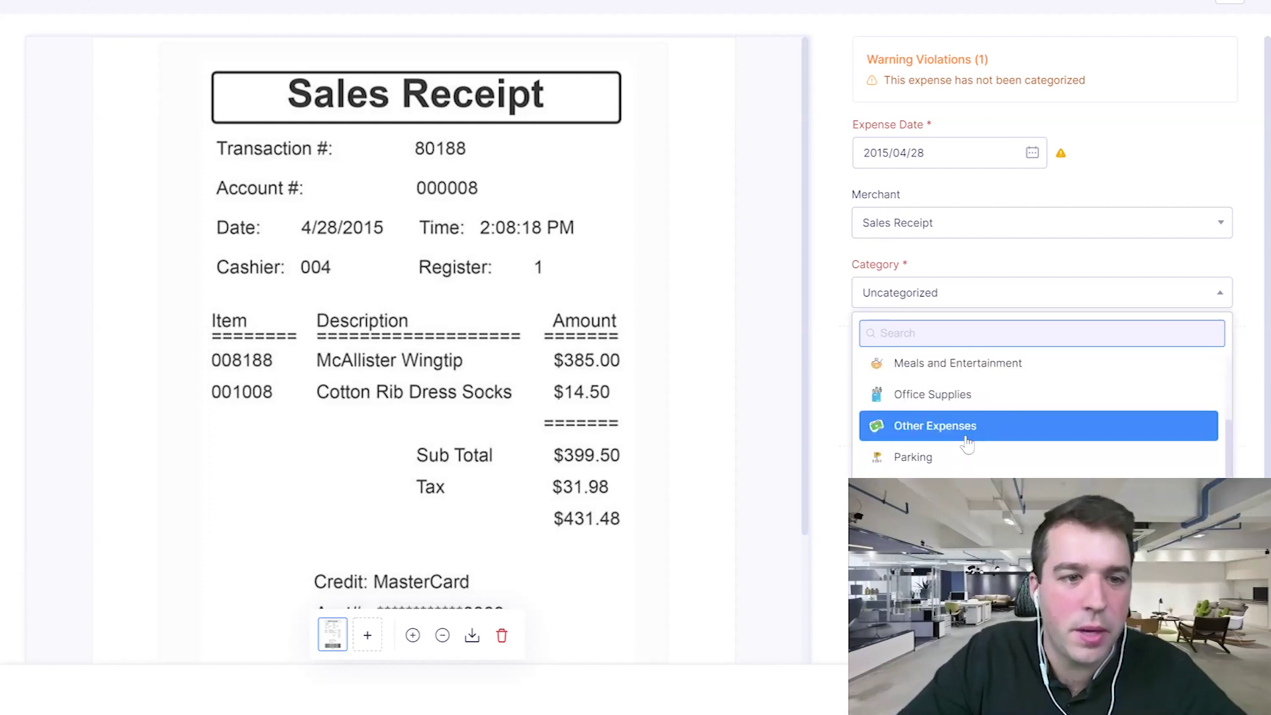
pyautogui.scroll(-1, 967, 444)
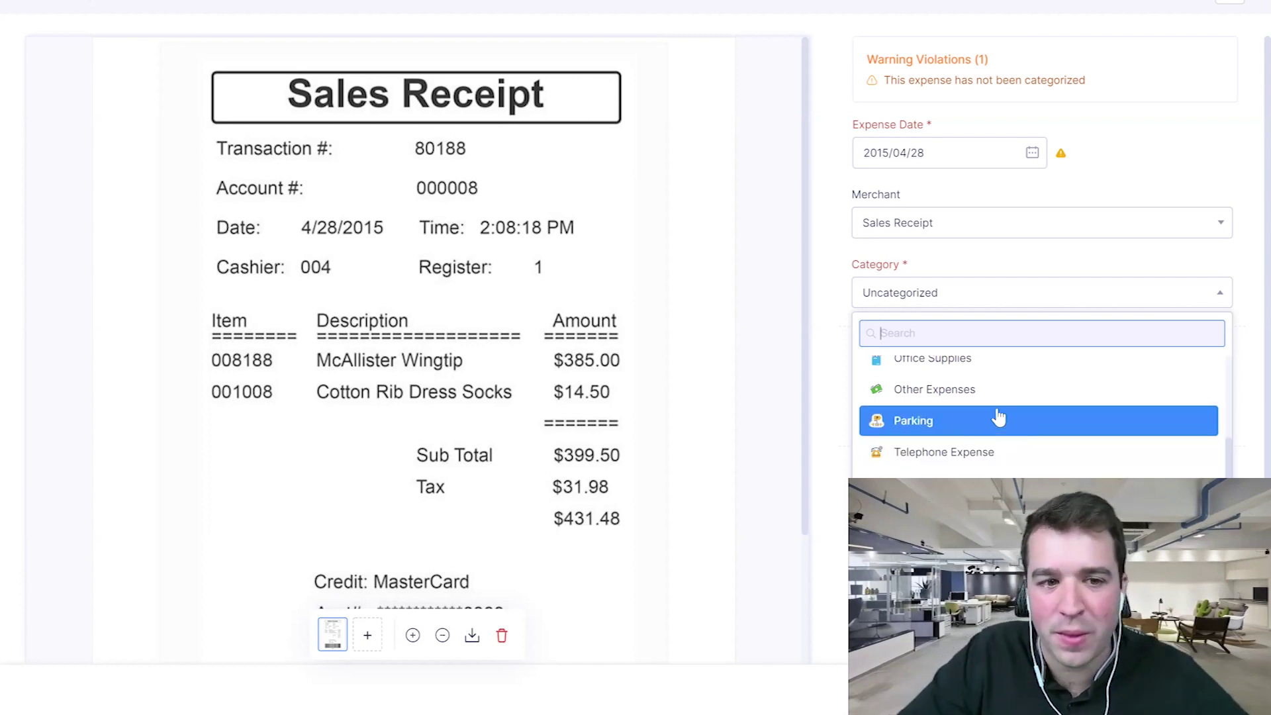
pyautogui.click(850, 410)
pyautogui.click(973, 292)
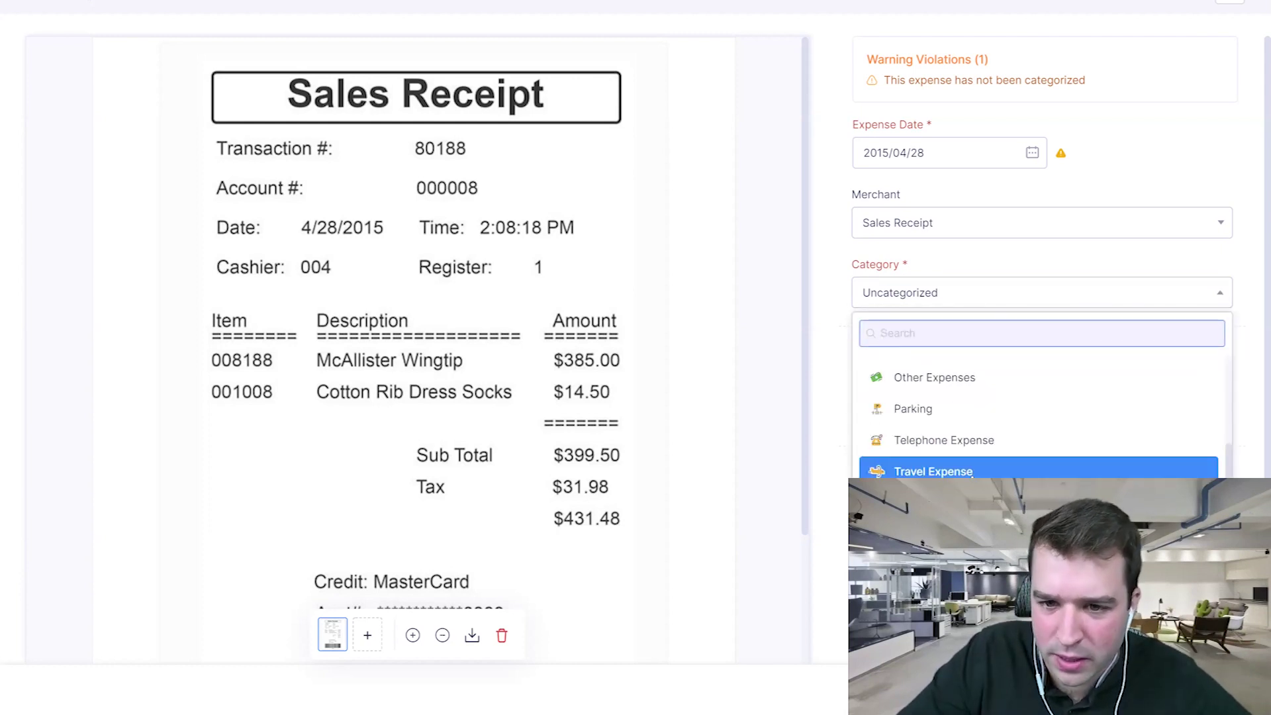
pyautogui.scroll(2, 966, 433)
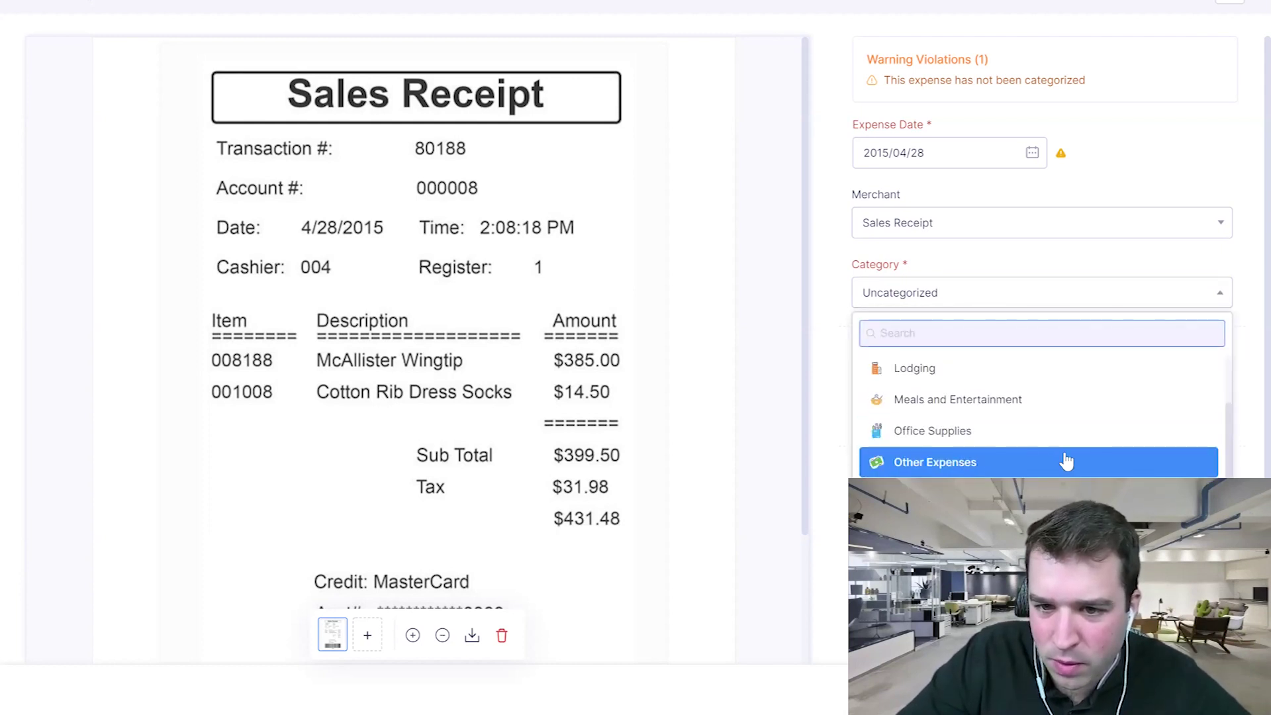
pyautogui.click(1066, 461)
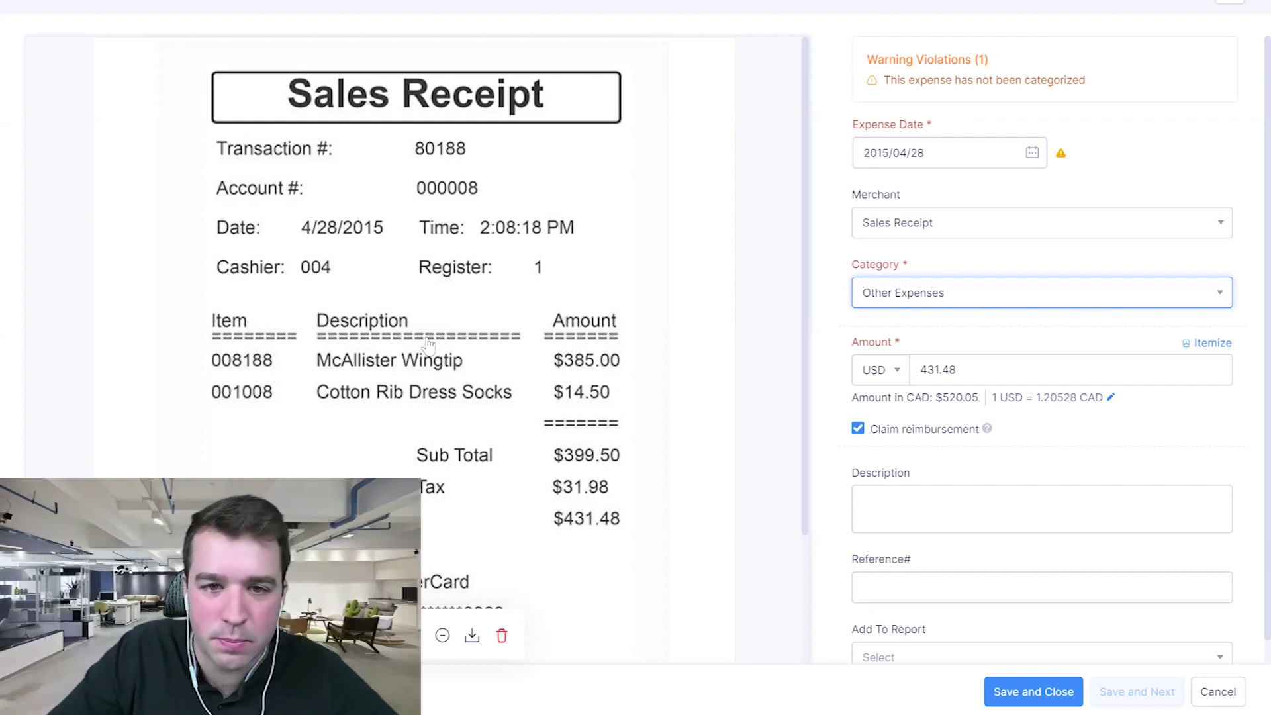
pyautogui.click(956, 511)
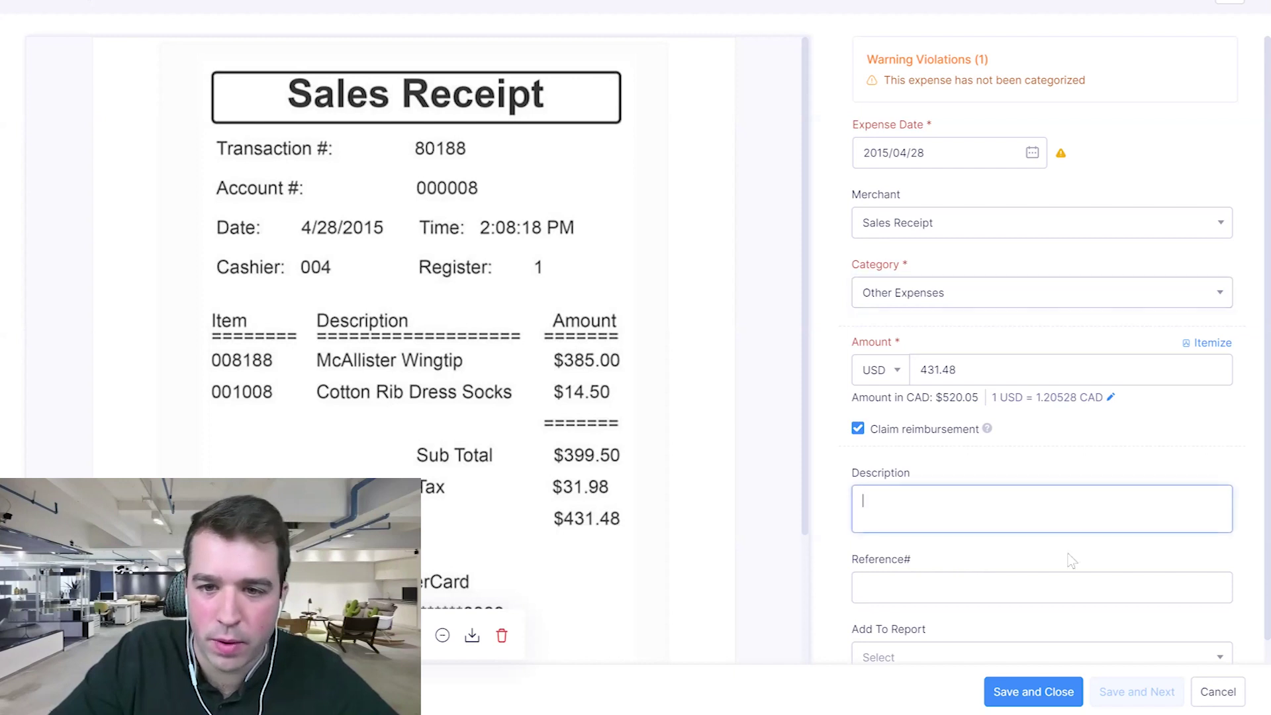
pyautogui.scroll(-1, 1032, 434)
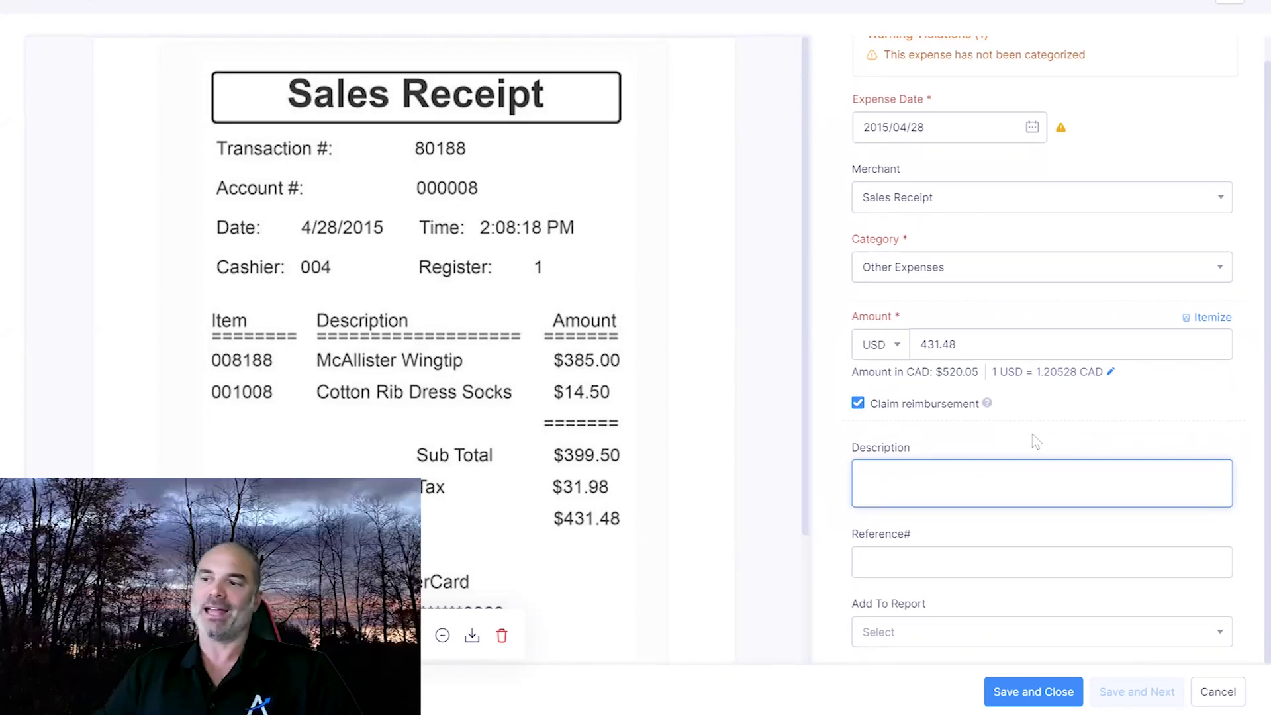
# Describe the expense as grandpa's rib dress socks, correcting 'dib', and set Reference# to 1
pyautogui.write('example ')
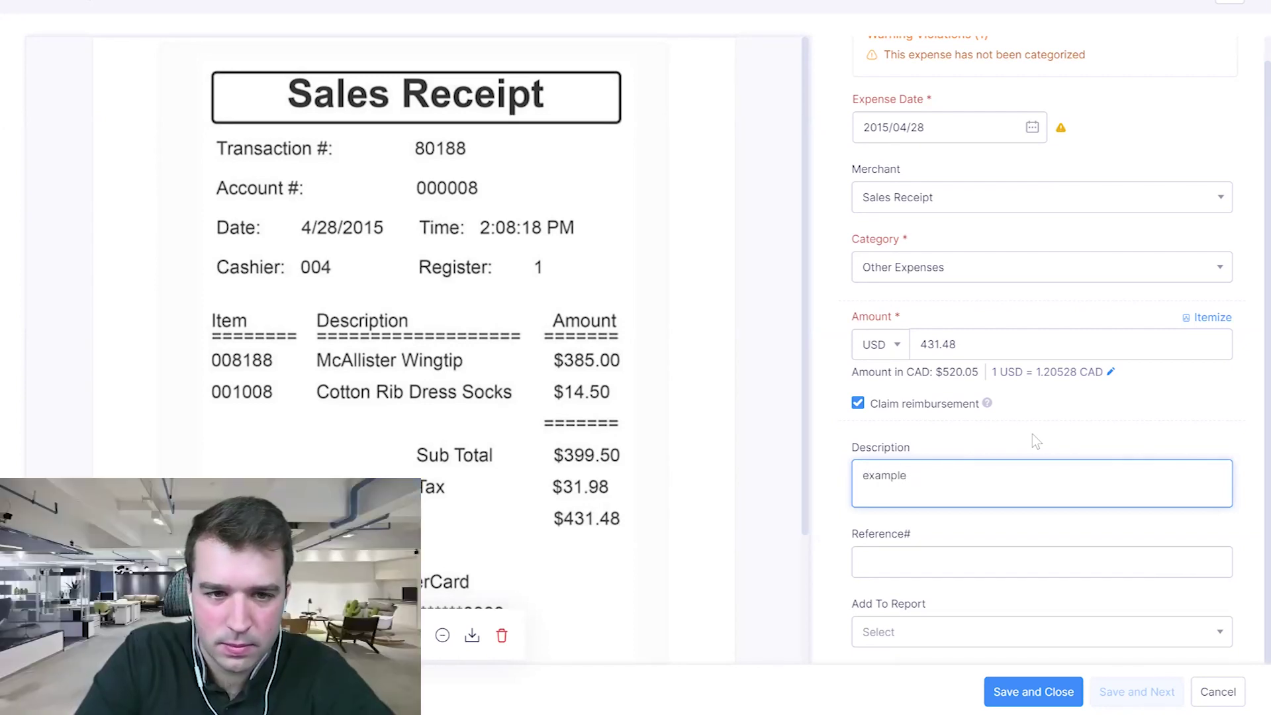
pyautogui.write('L')
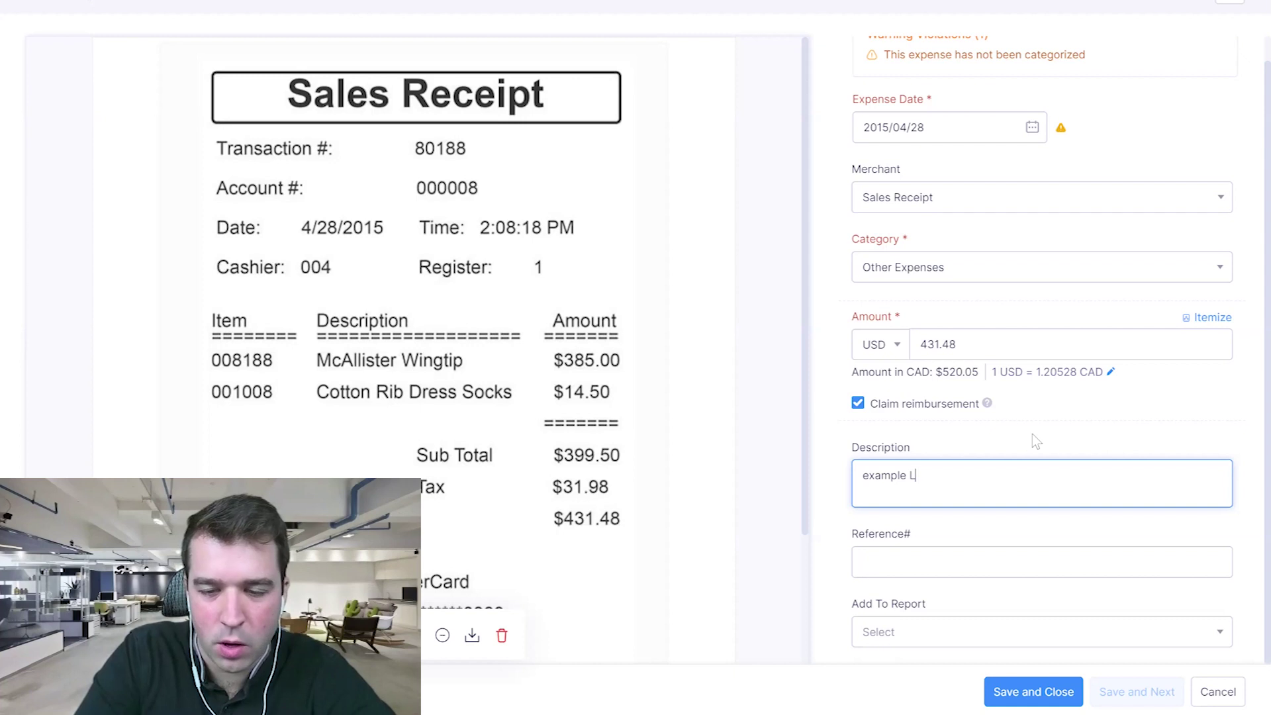
pyautogui.write("ior's grandpa")
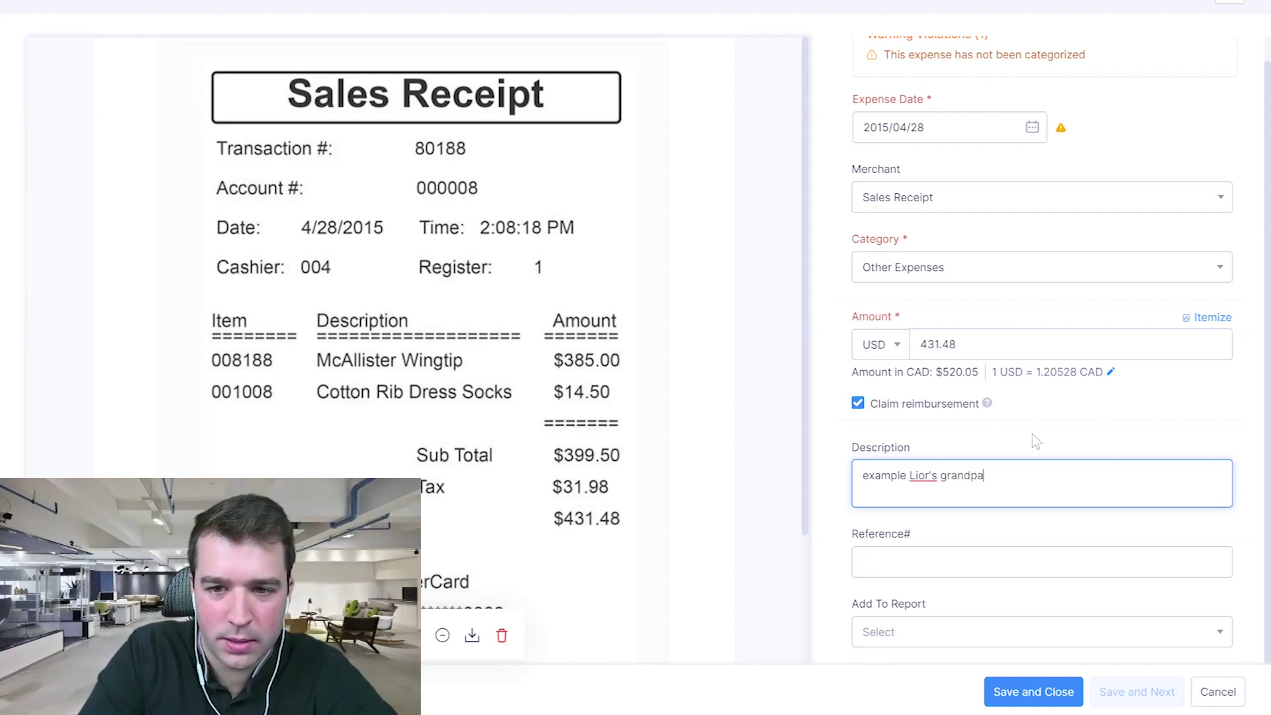
pyautogui.write('s di')
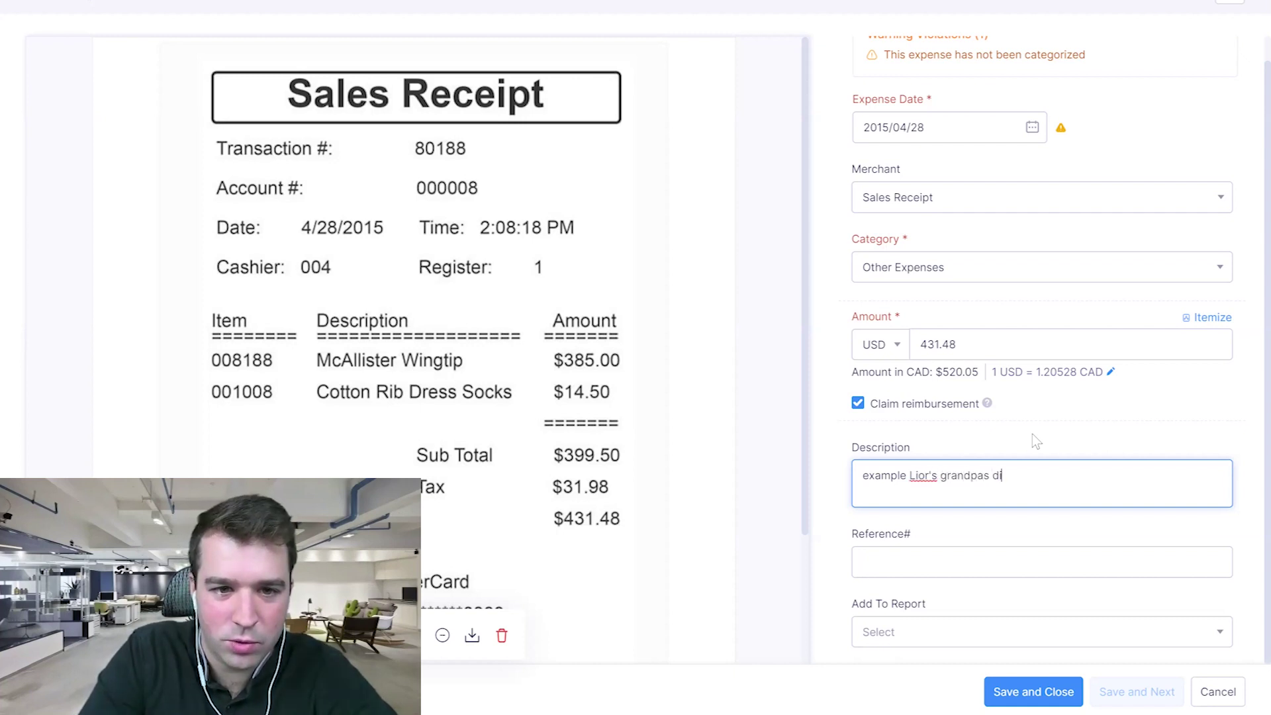
pyautogui.write('b dress socks')
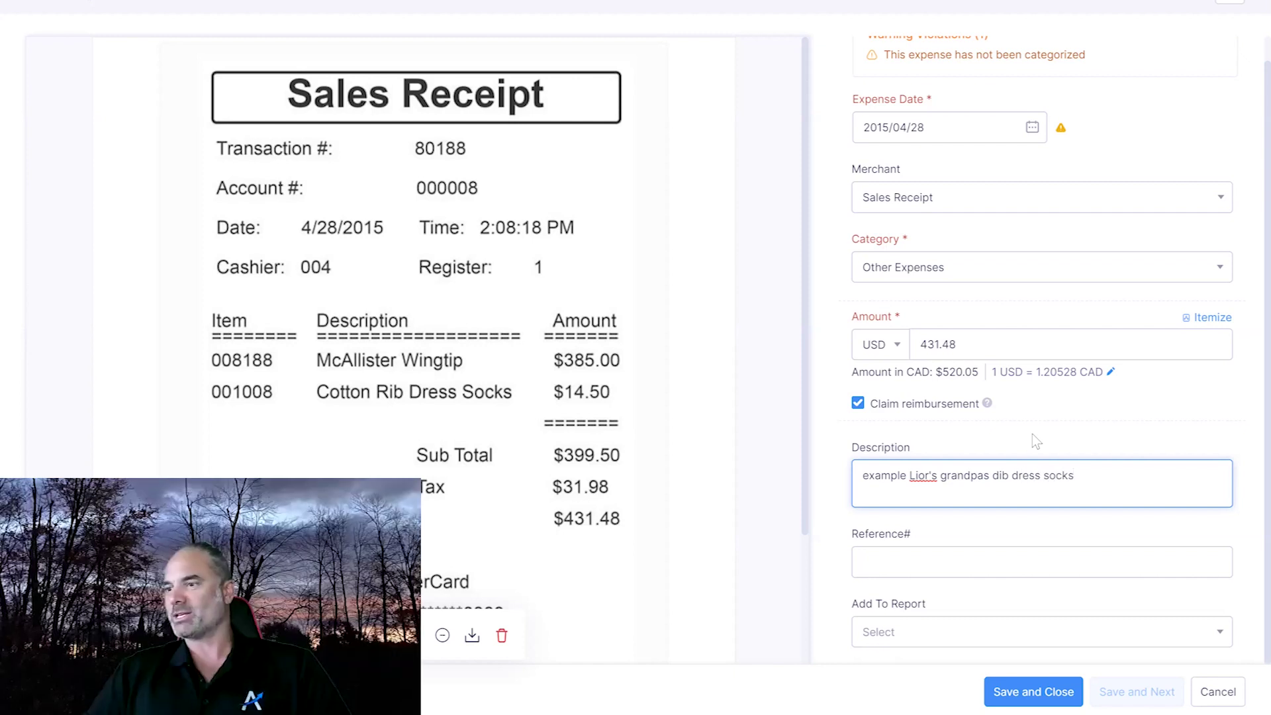
pyautogui.click(1000, 475)
pyautogui.press('BackSpace')
pyautogui.press('BackSpace')
pyautogui.write('ri')
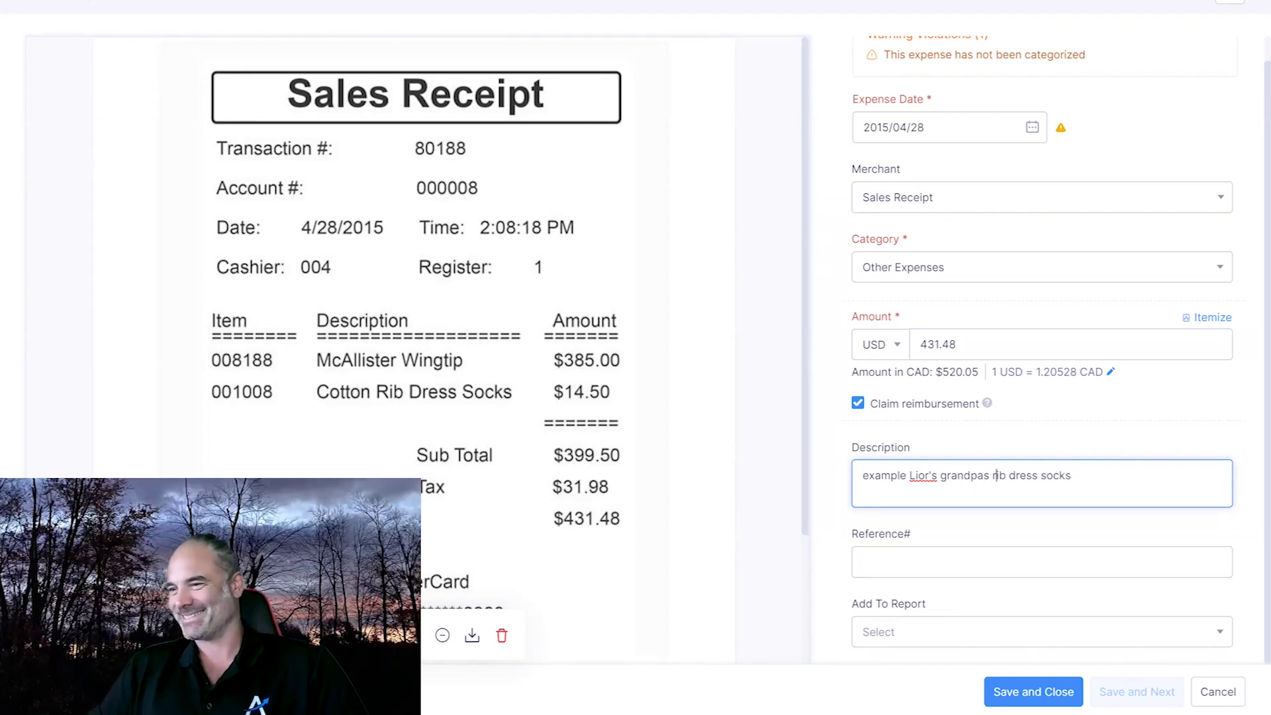
pyautogui.press('Tab')
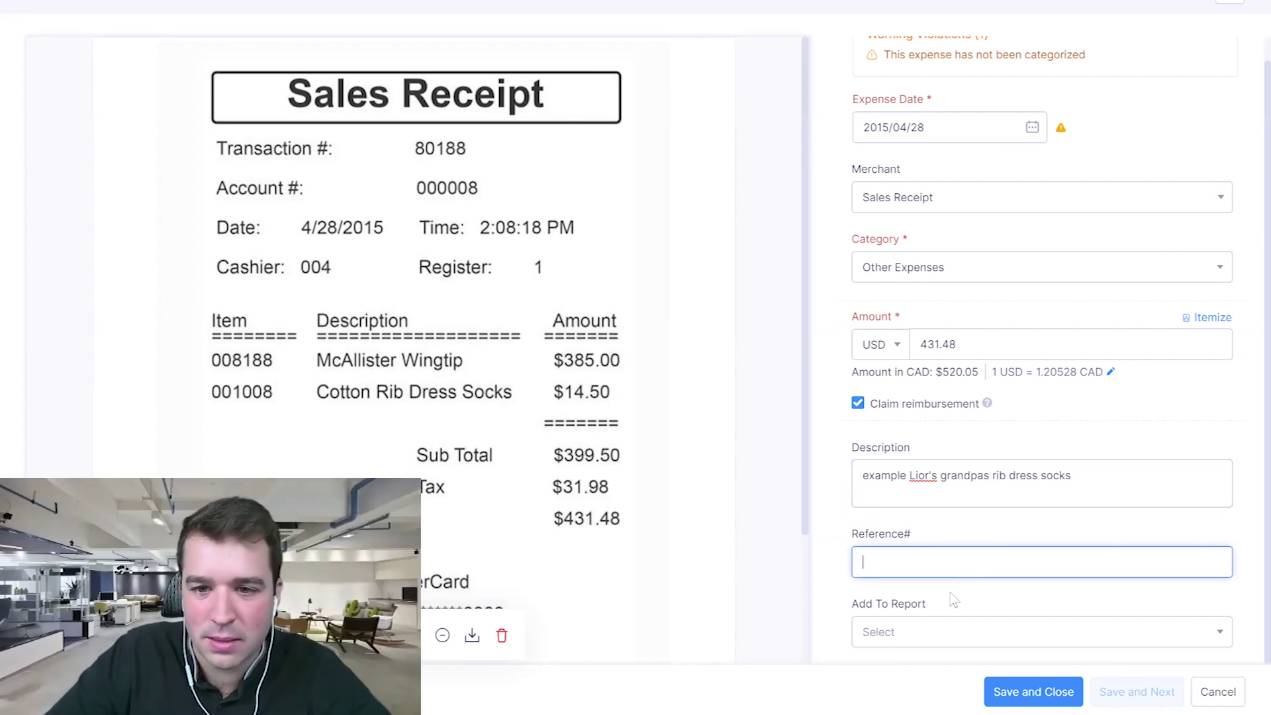
pyautogui.write('1')
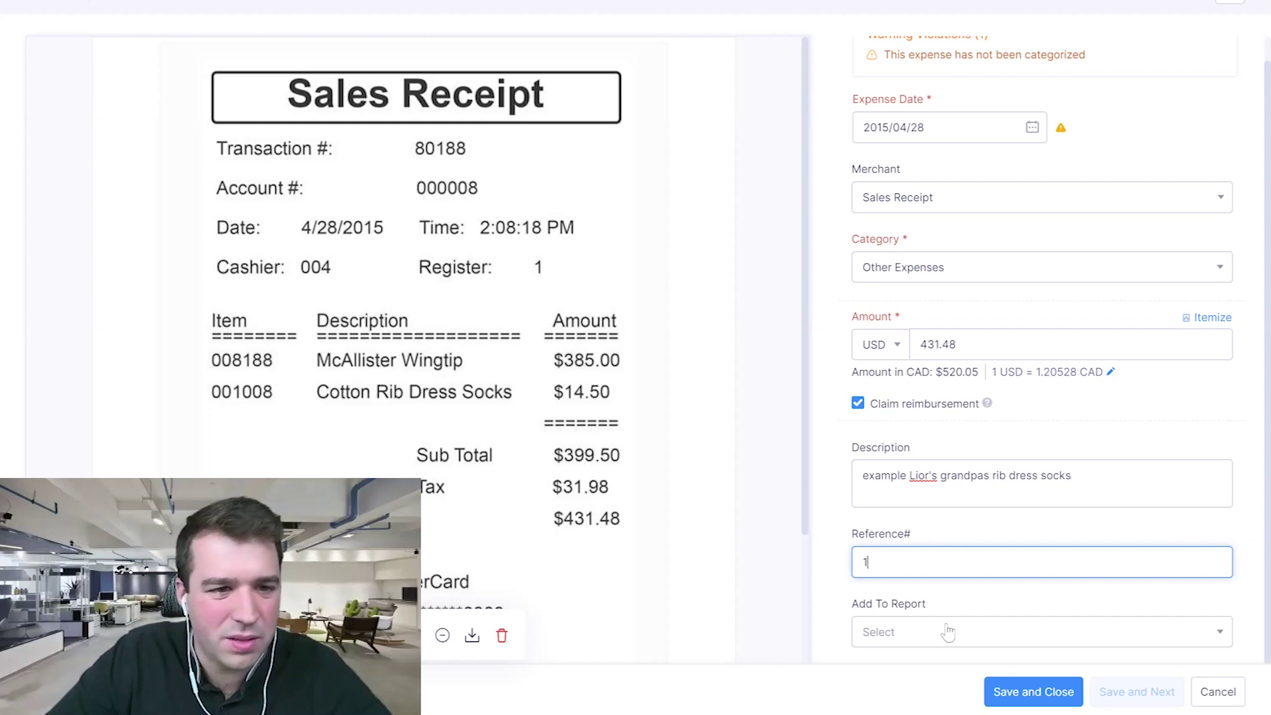
pyautogui.click(939, 633)
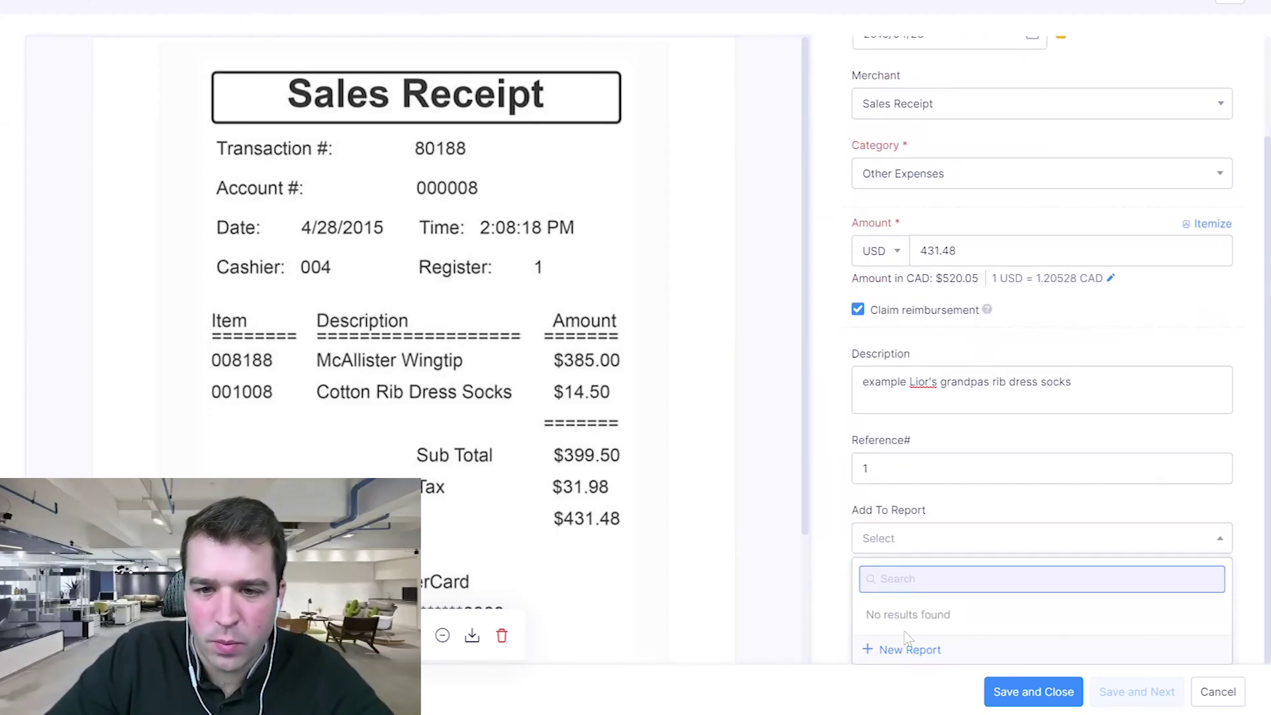
# Start a new report for the expense, named for Oct 2021
pyautogui.click(903, 650)
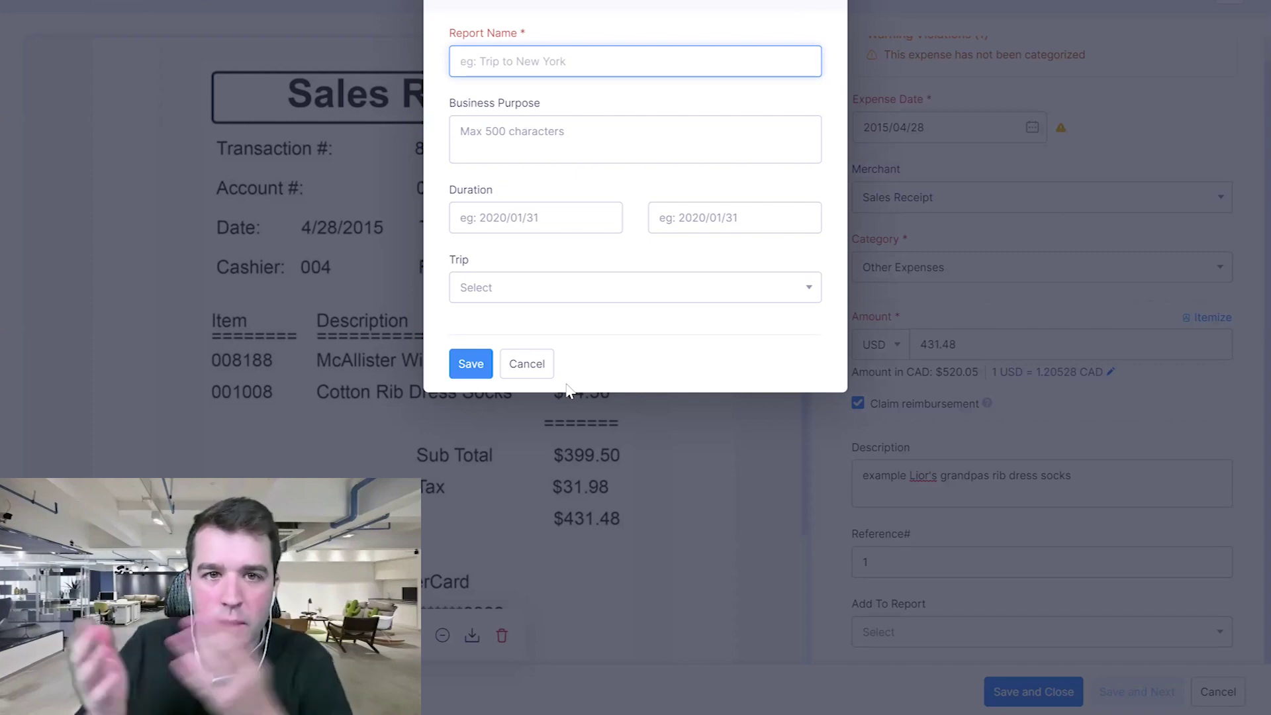
pyautogui.write('Oc')
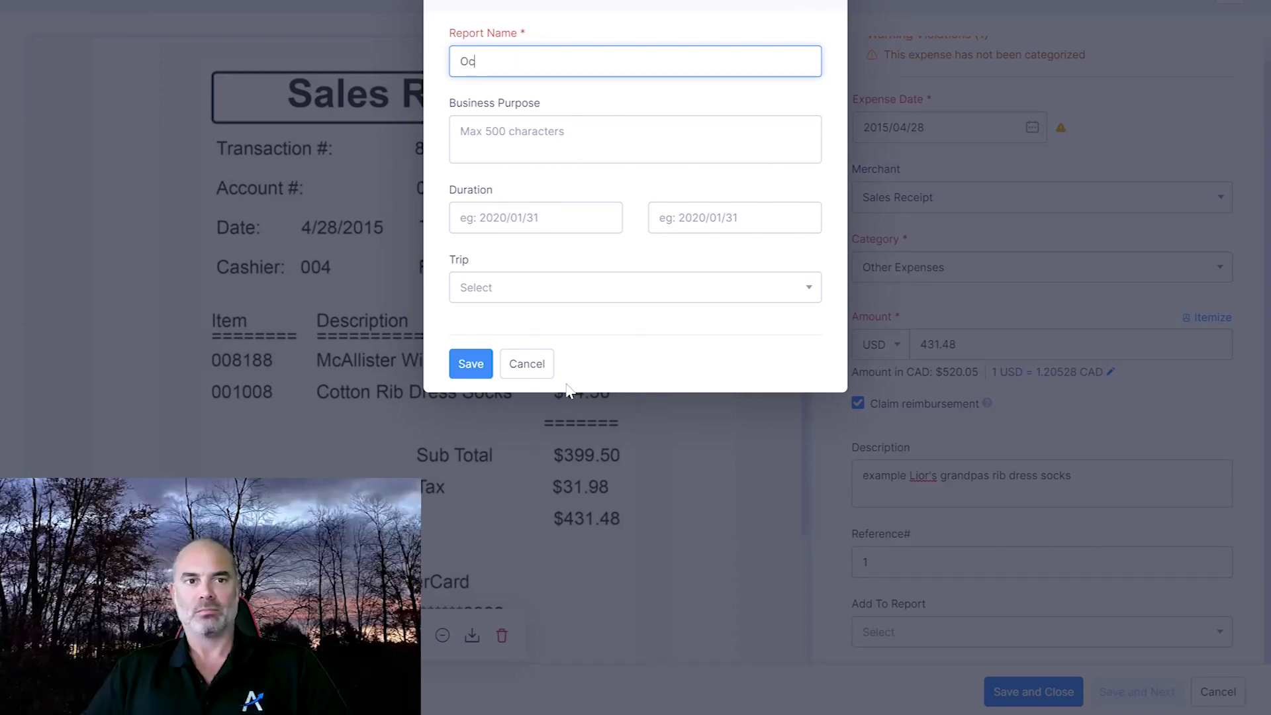
pyautogui.write('t 2021')
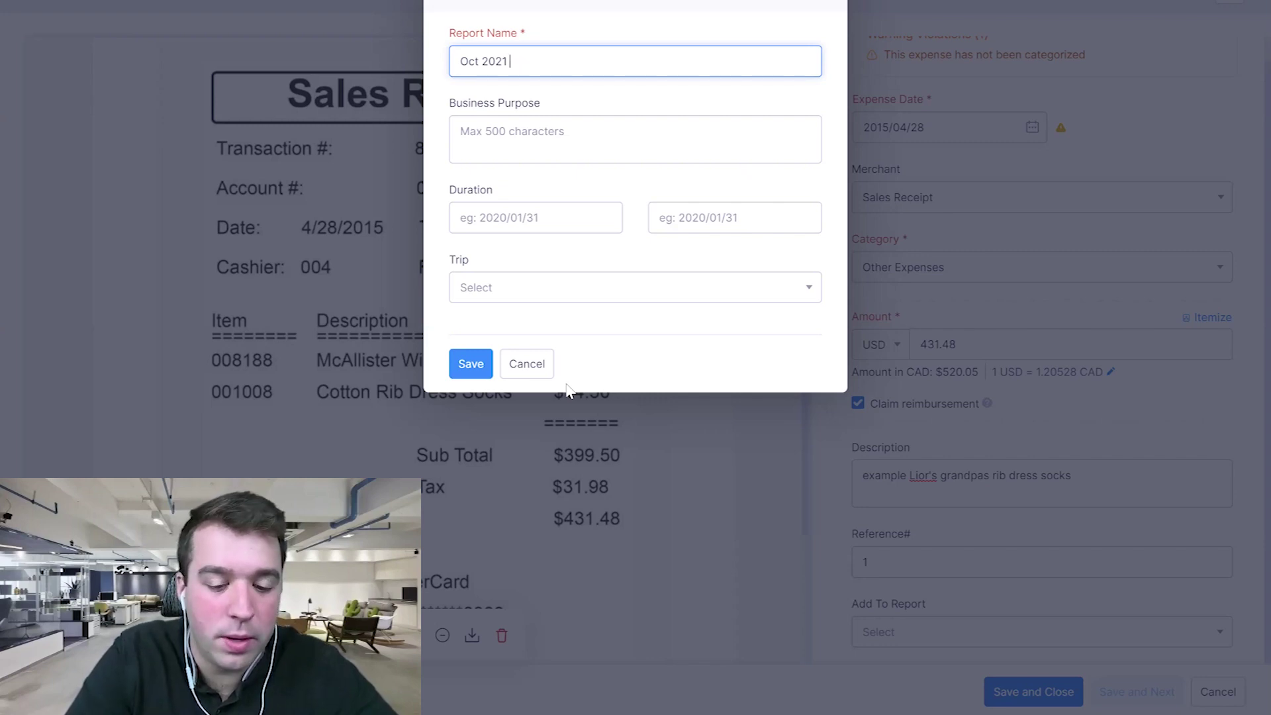
pyautogui.write('bby')
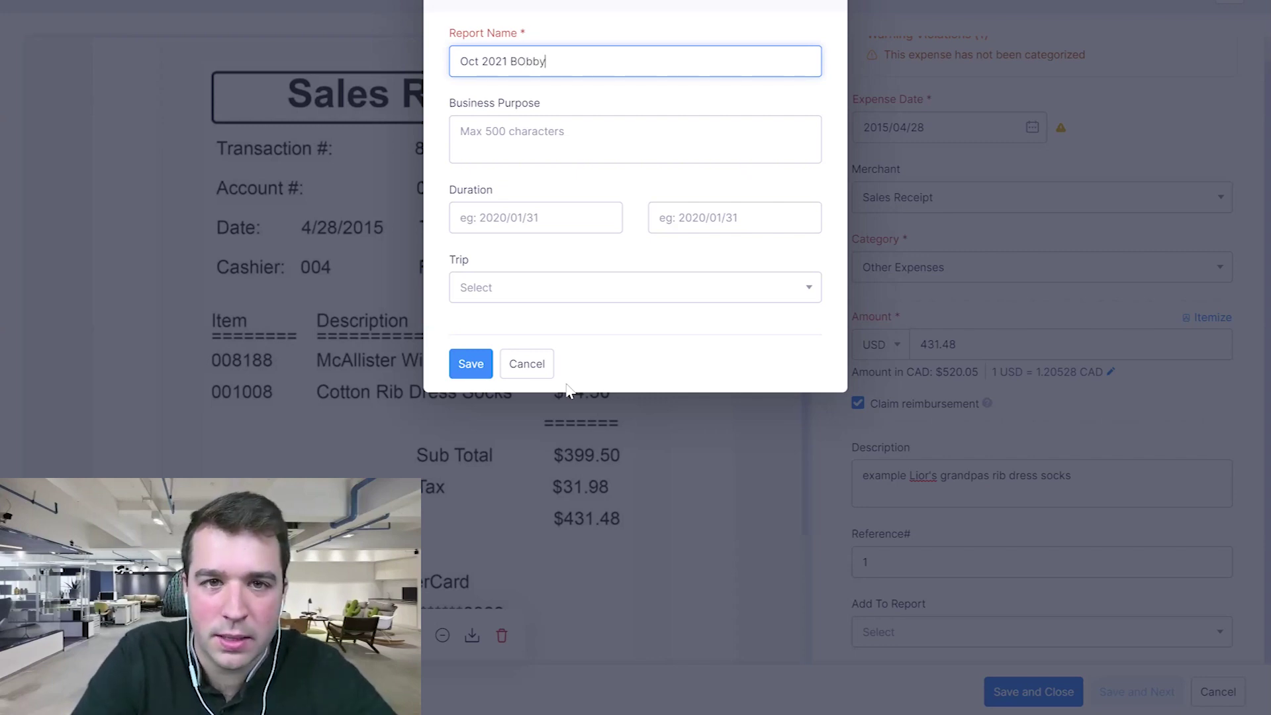
pyautogui.press('Tab')
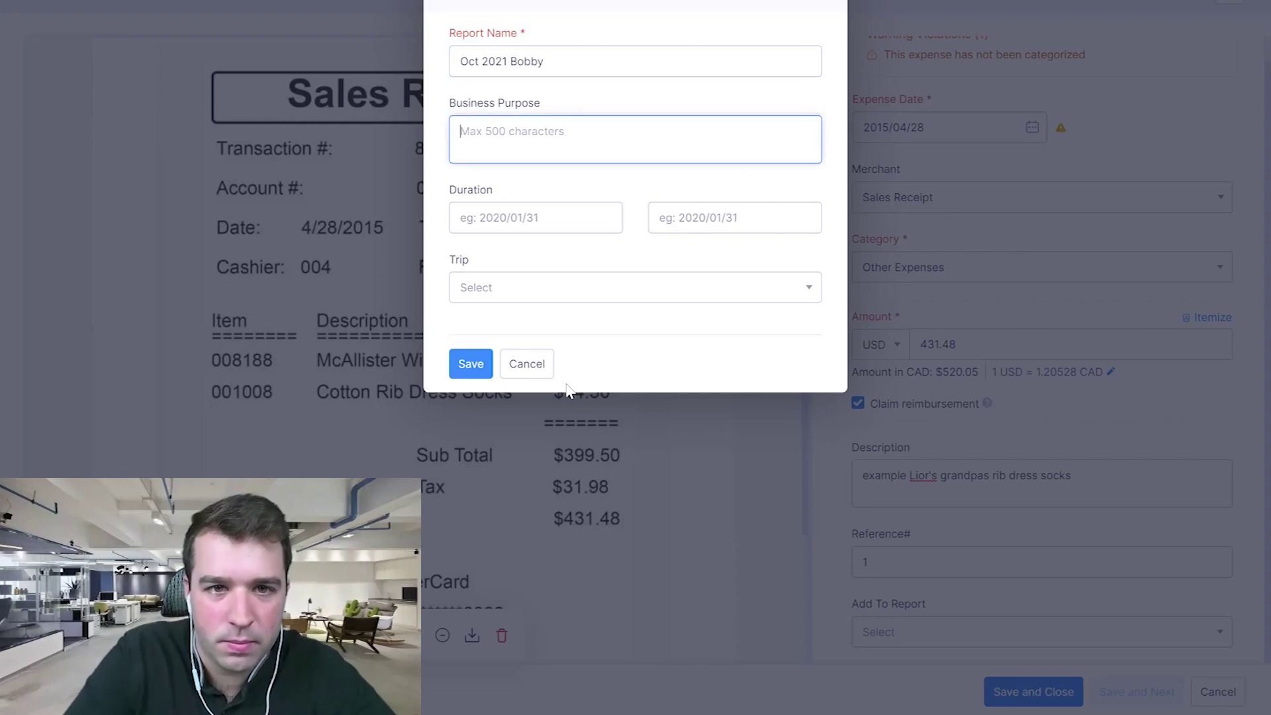
pyautogui.click(556, 49)
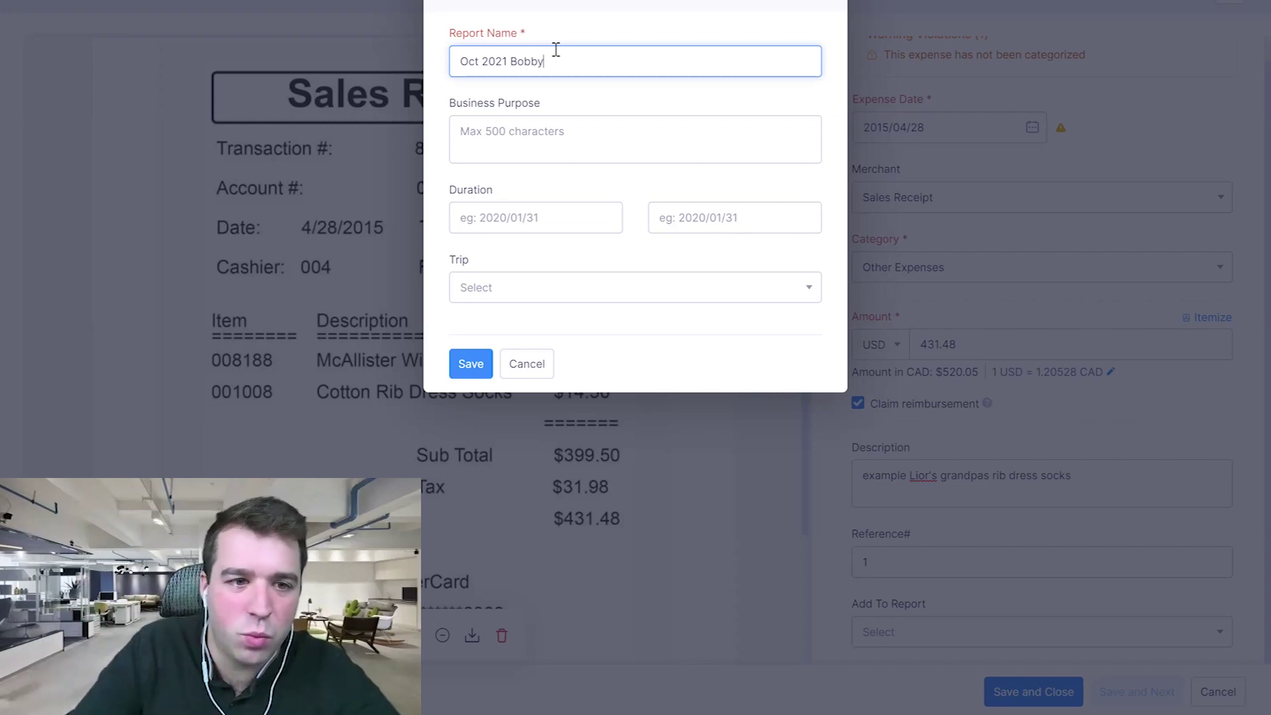
# Set the report duration to 2021/10/01 through 2021/10/31, leaving Trip empty
pyautogui.click(554, 226)
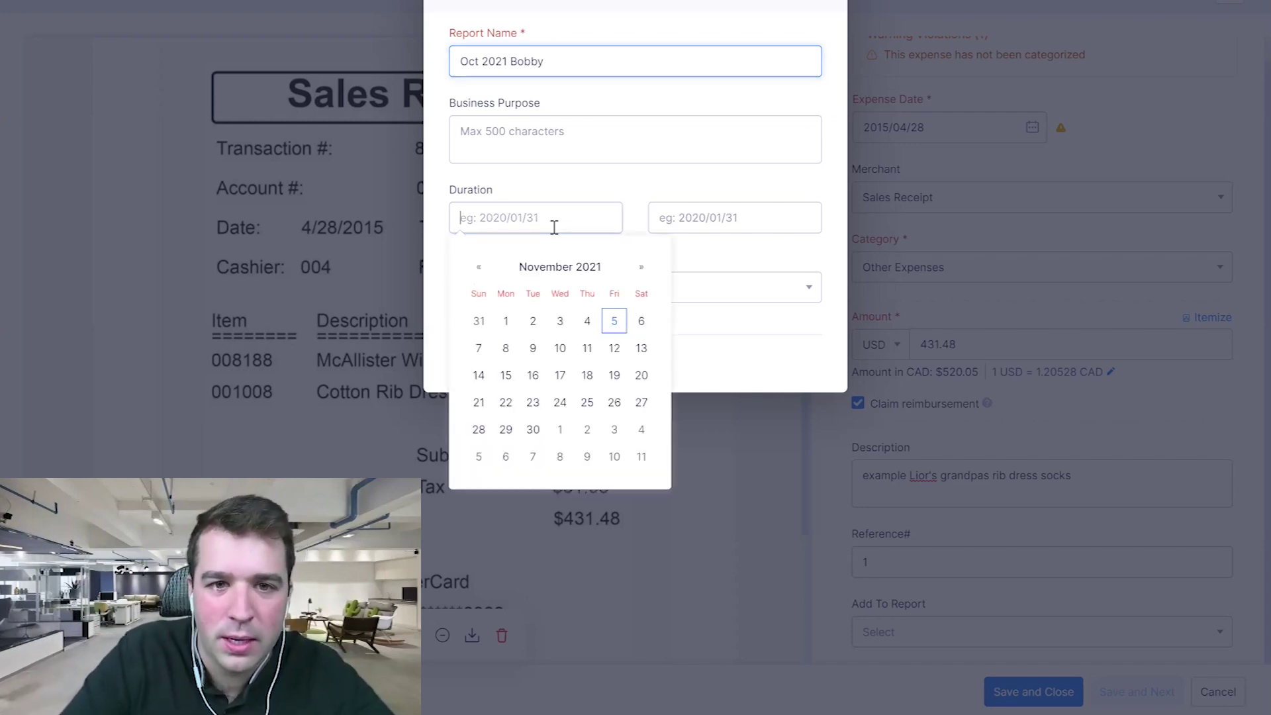
pyautogui.click(479, 267)
pyautogui.click(614, 322)
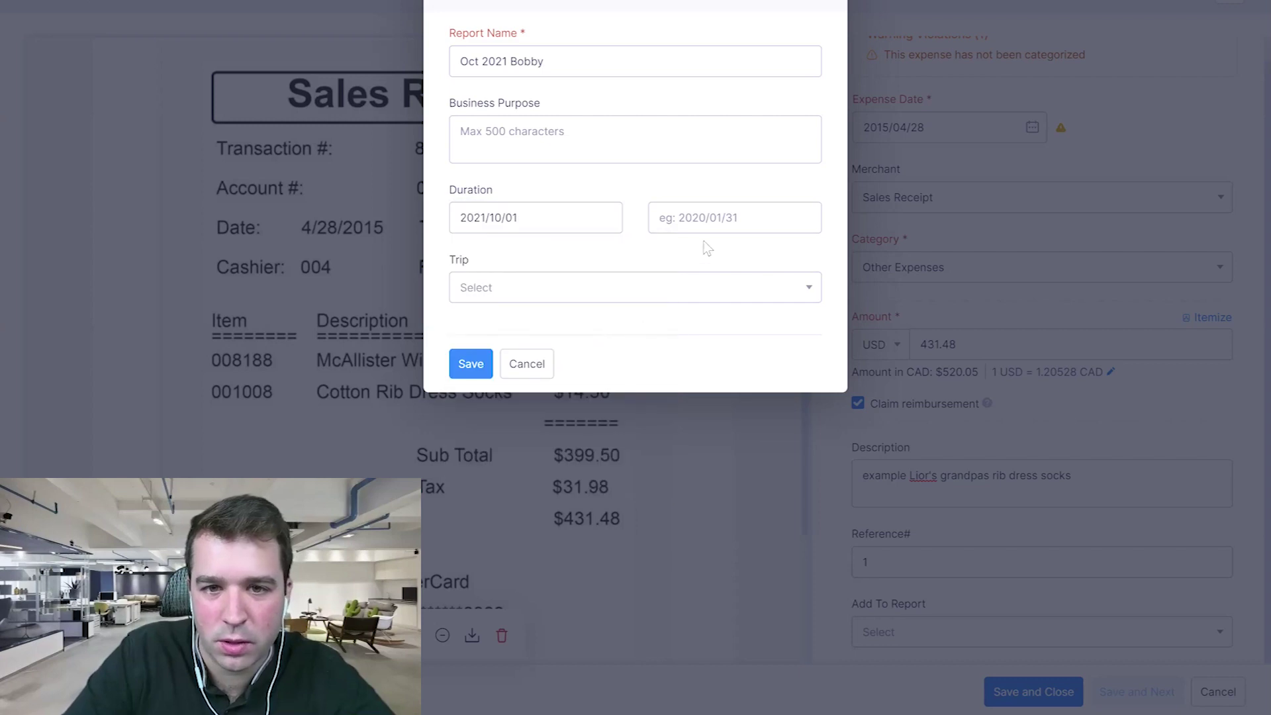
pyautogui.click(708, 216)
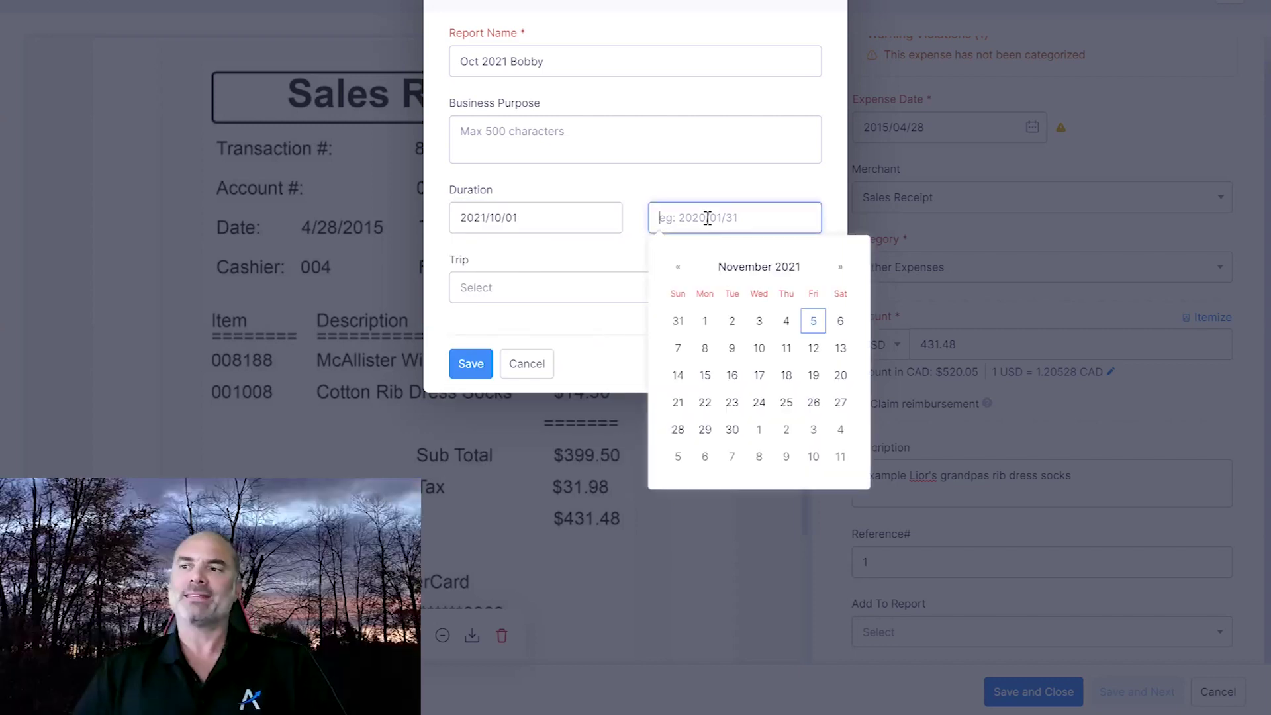
pyautogui.click(677, 321)
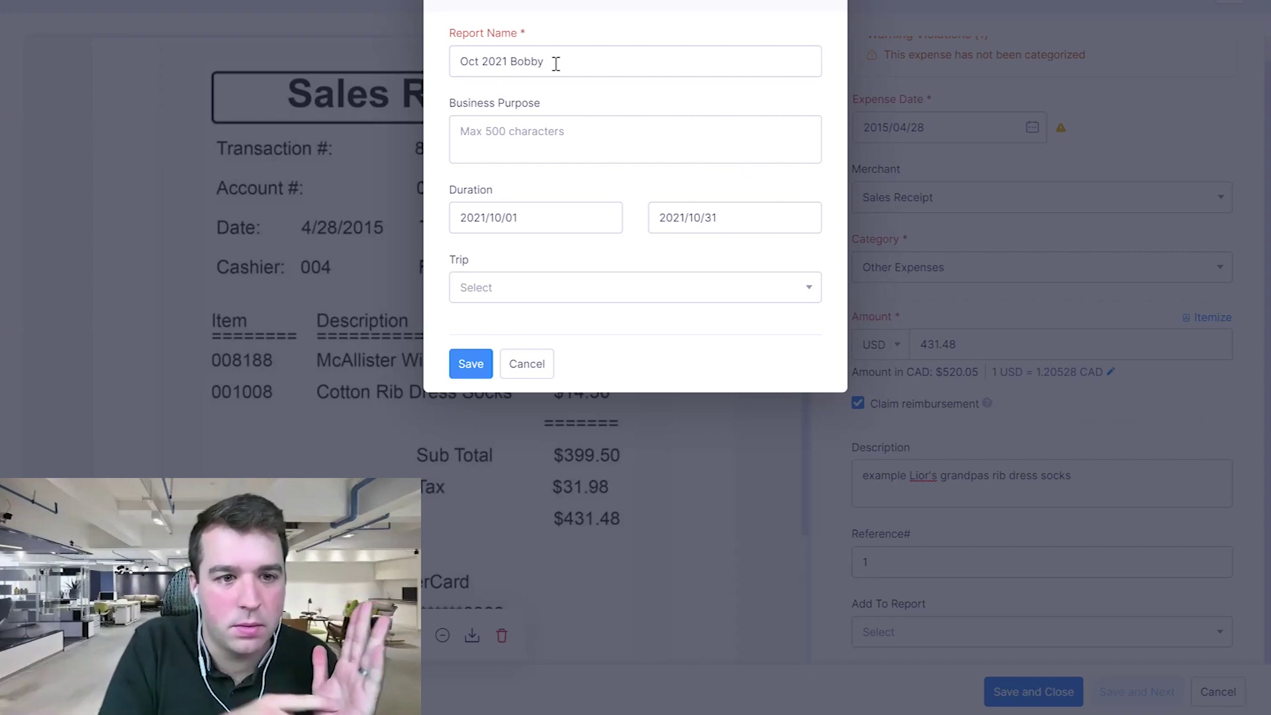
pyautogui.click(591, 289)
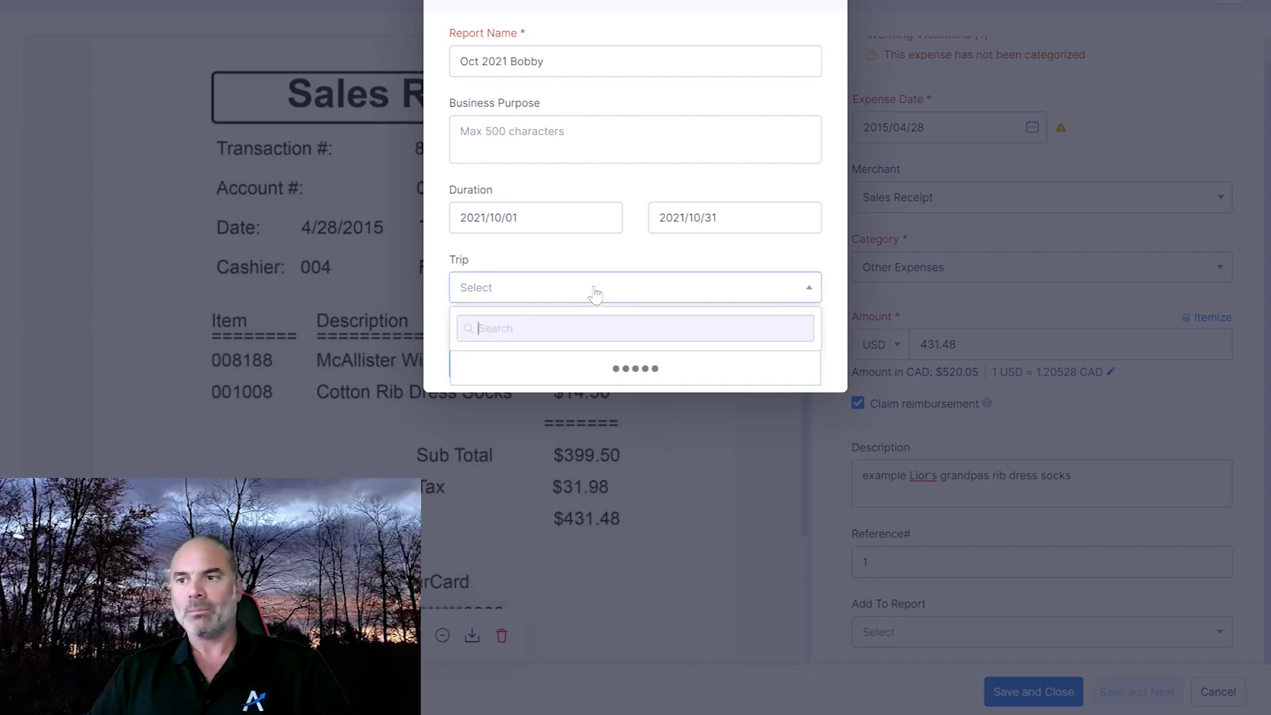
pyautogui.click(563, 284)
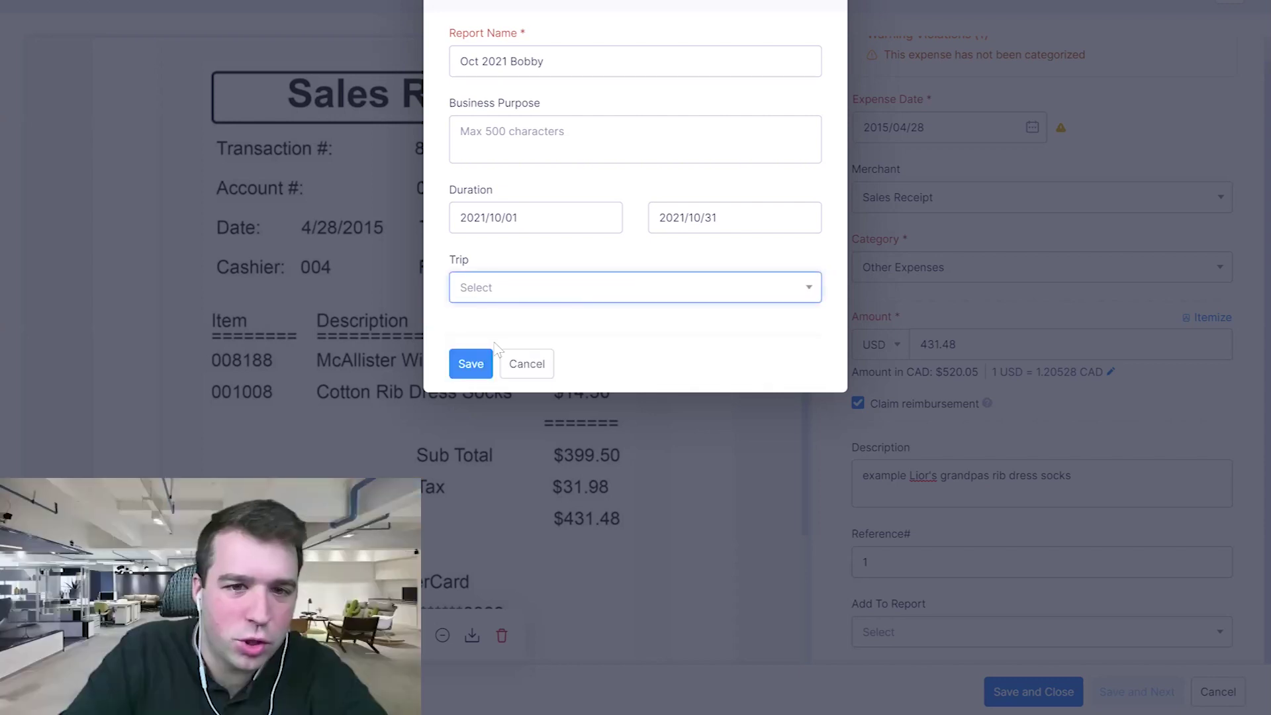
# Save the new report and the expense, then open draft ER-00001 from Reports
pyautogui.click(463, 368)
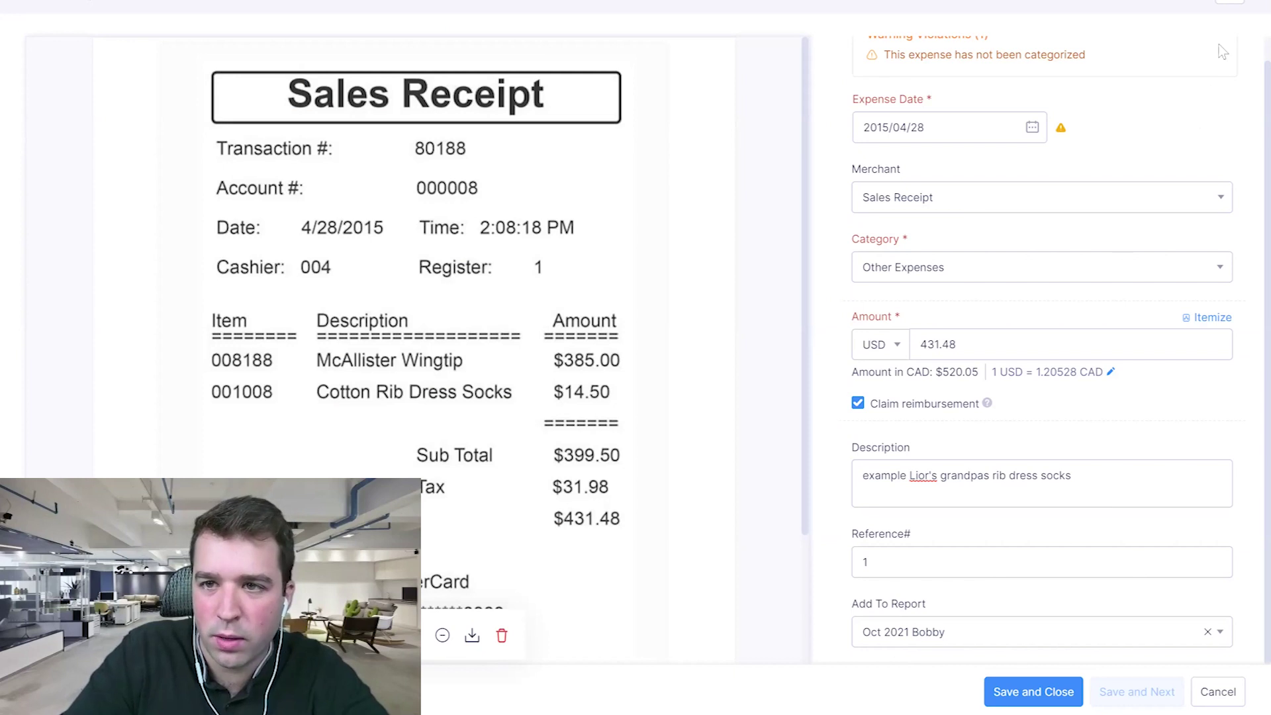
pyautogui.press('Escape')
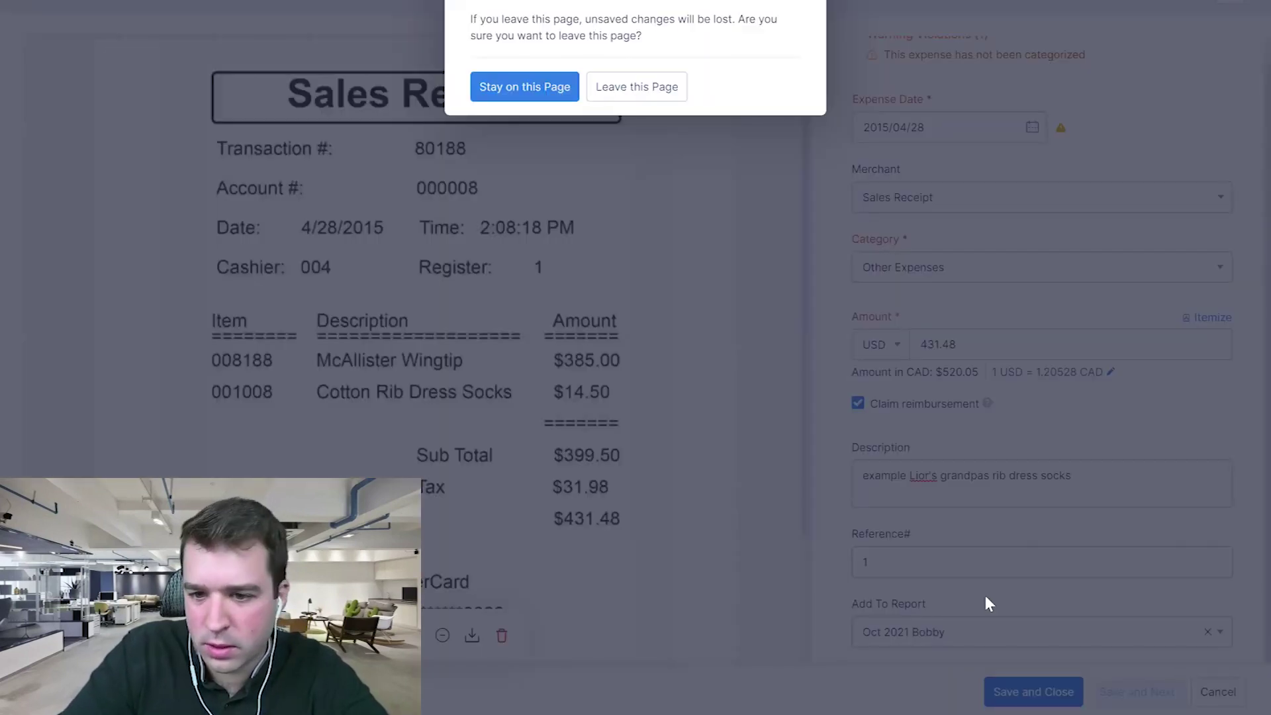
pyautogui.click(985, 594)
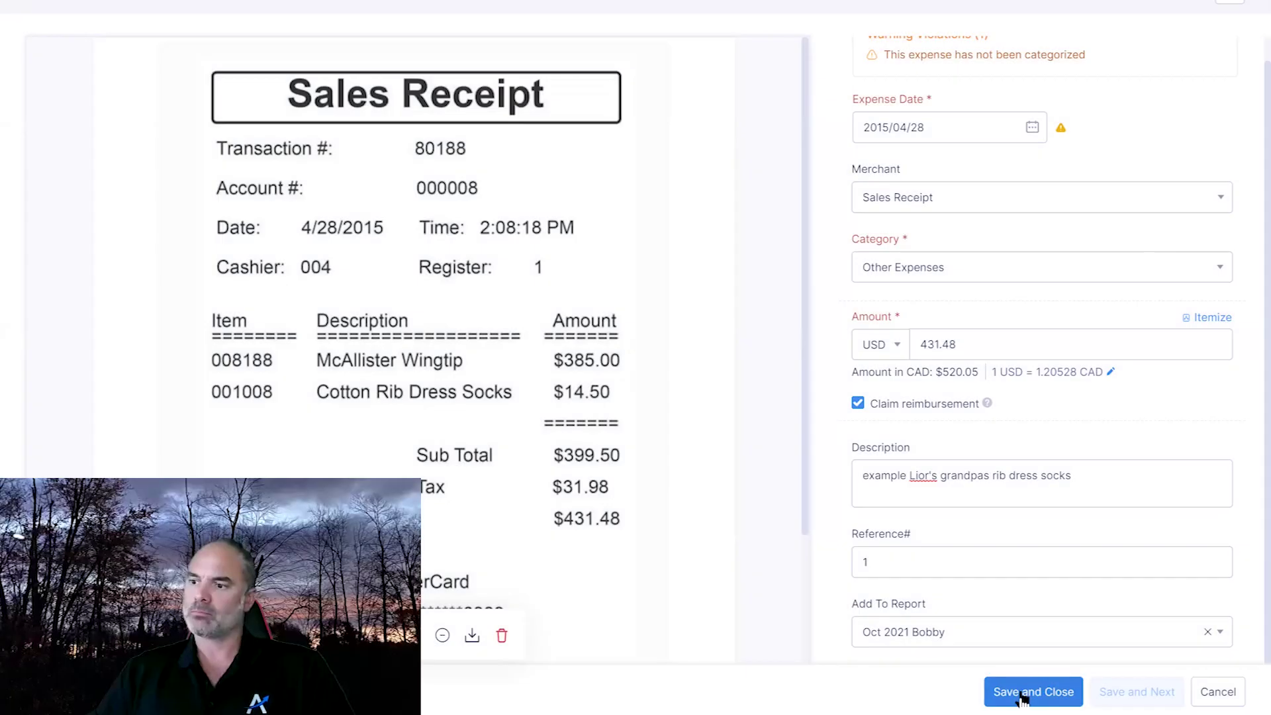
pyautogui.click(1021, 689)
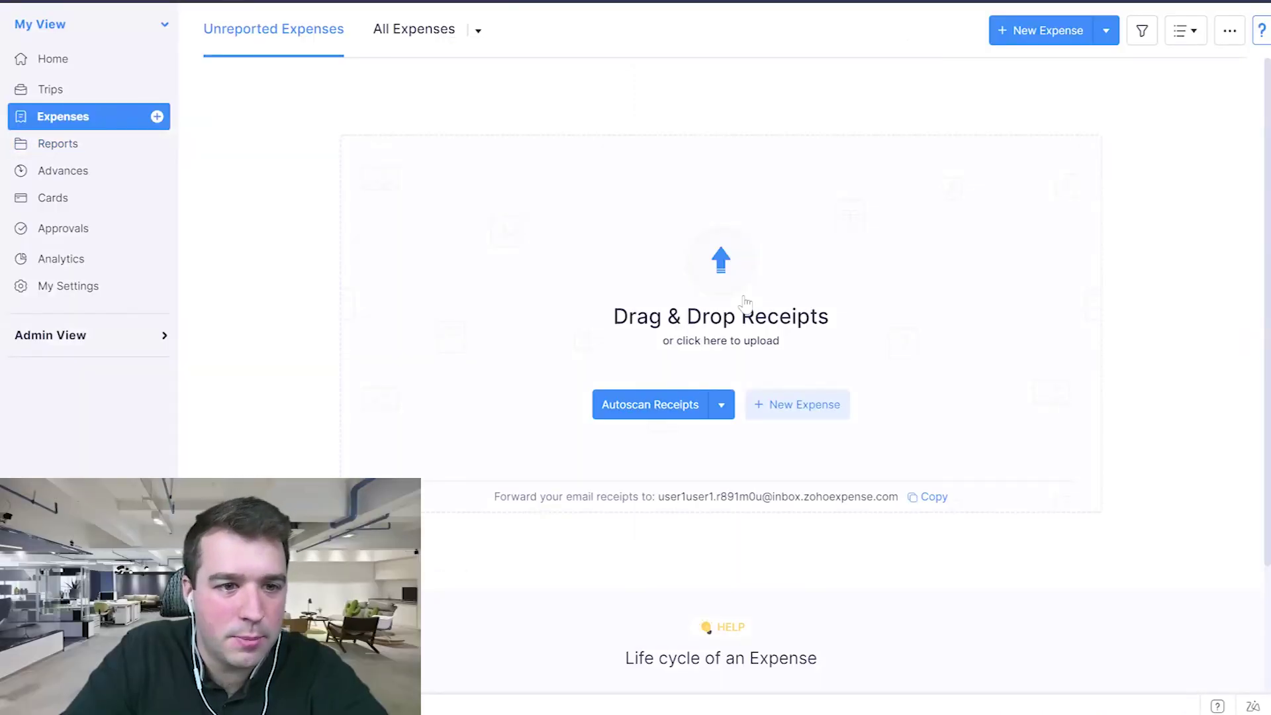
pyautogui.click(93, 141)
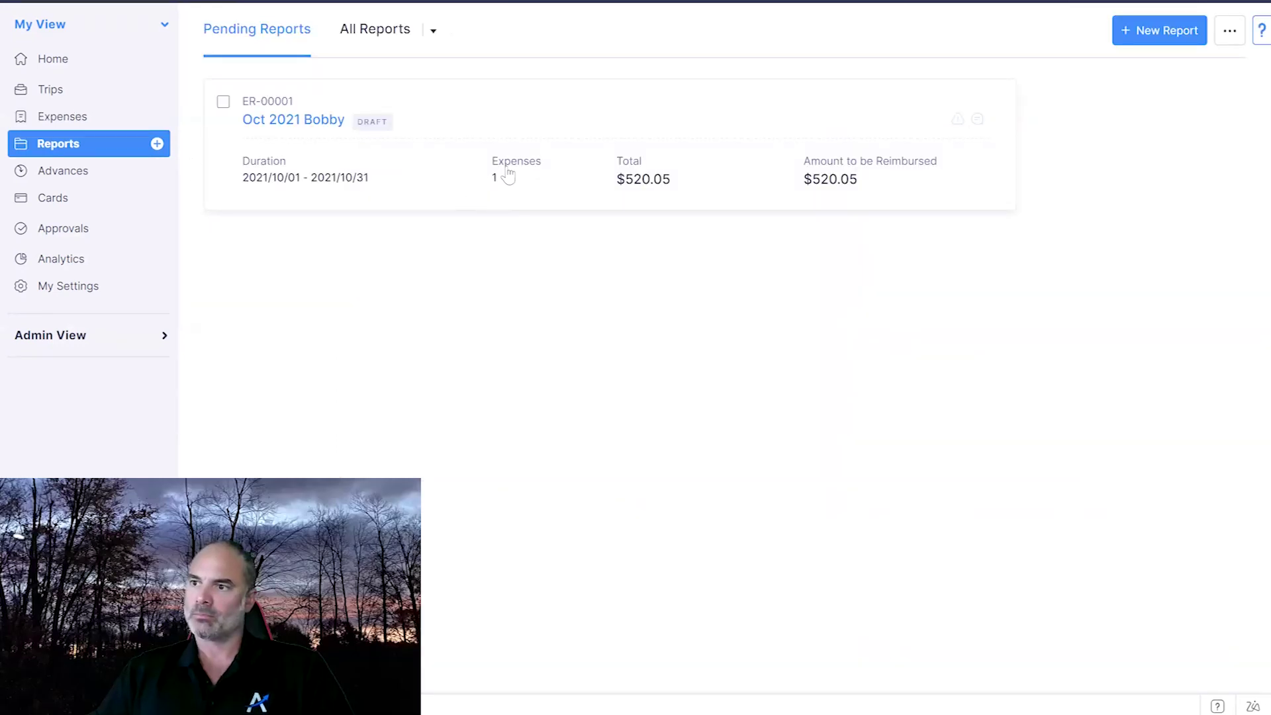
pyautogui.click(495, 175)
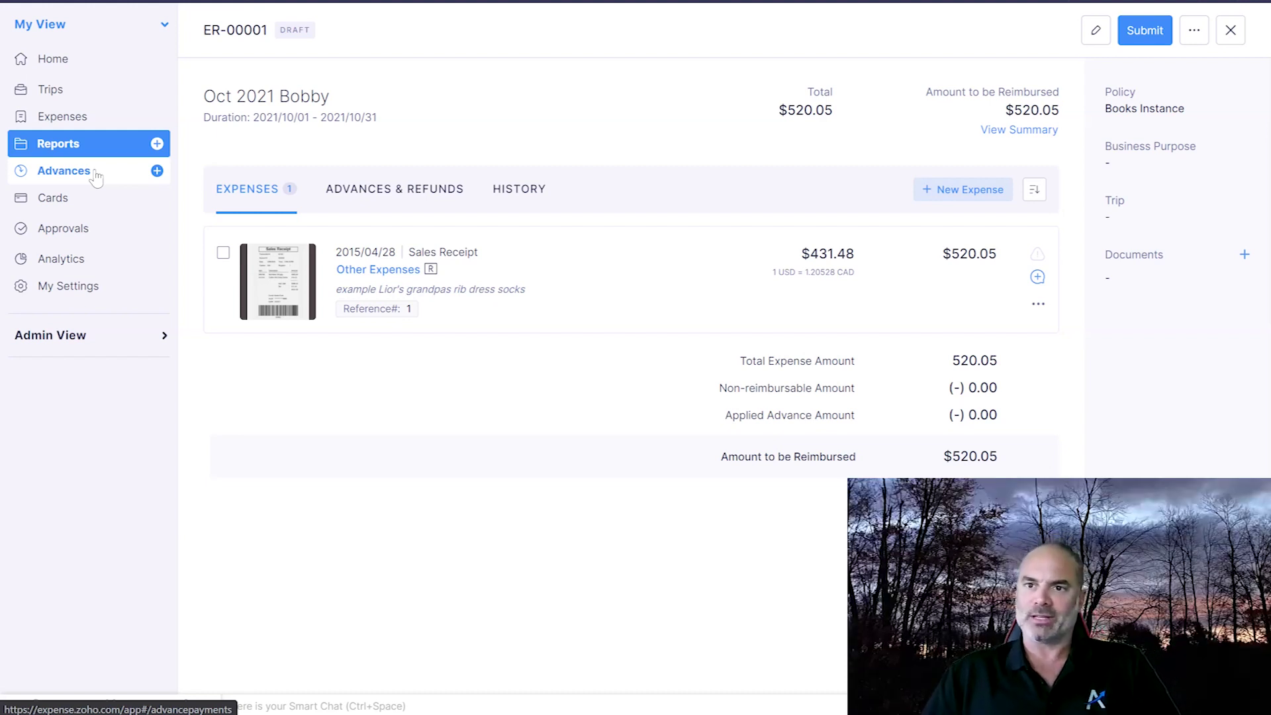
# Go to the Cards page from the sidebar
pyautogui.click(74, 199)
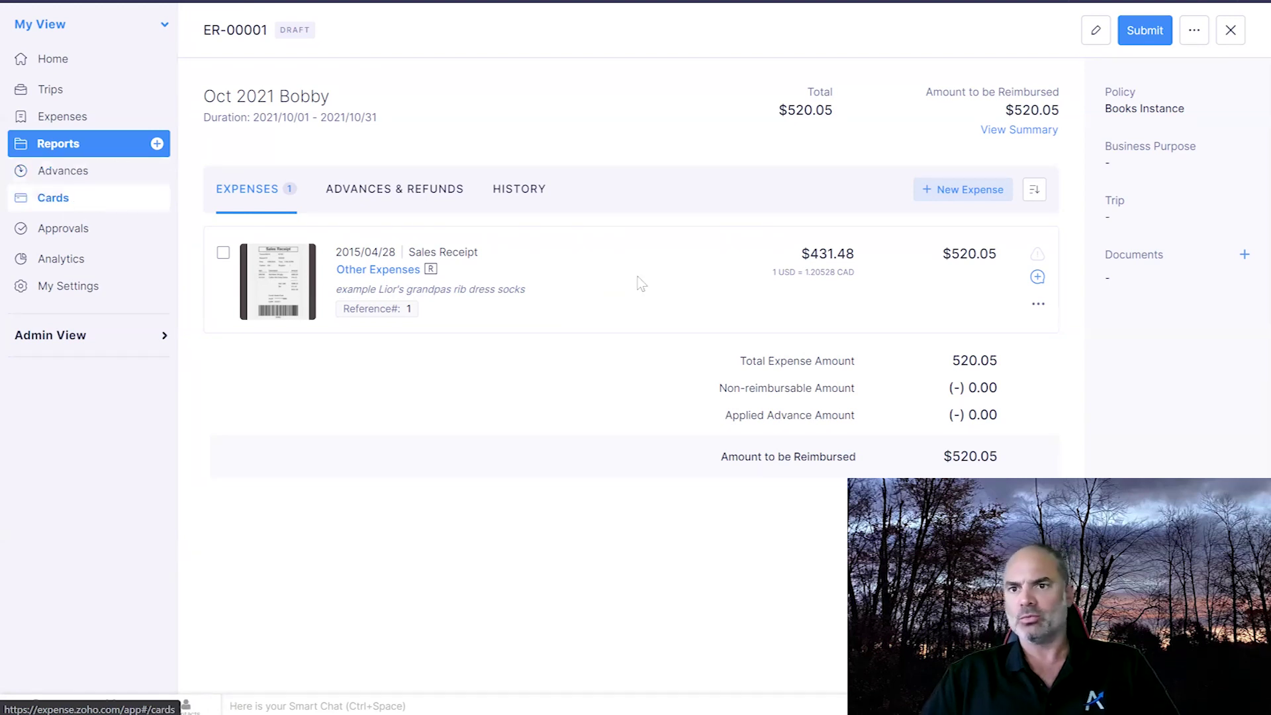